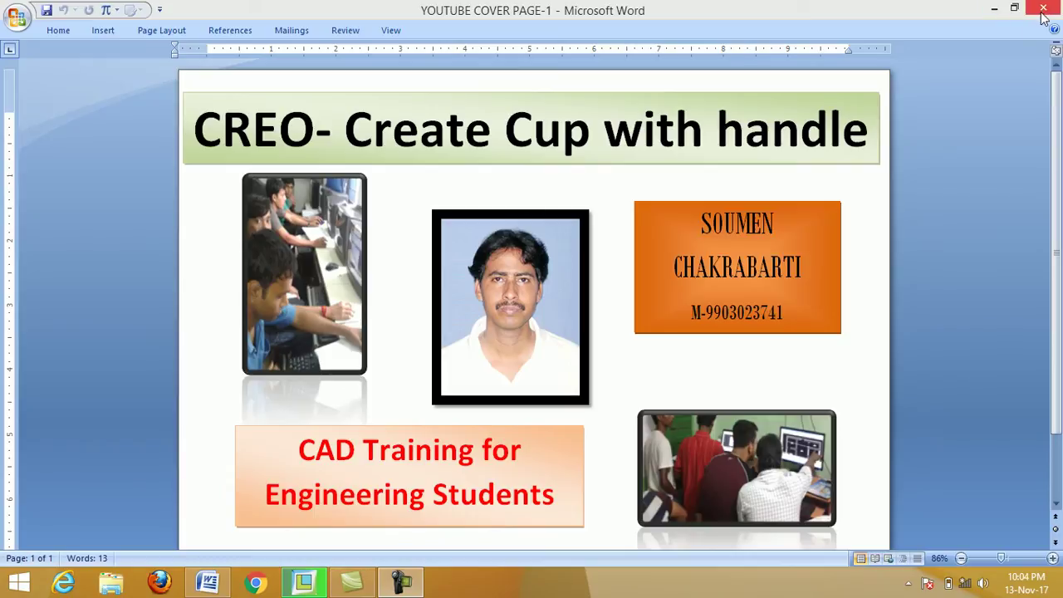
Minimize the Word cover page 'CREO- Create Cup with handle' to reveal the desktop
click(994, 9)
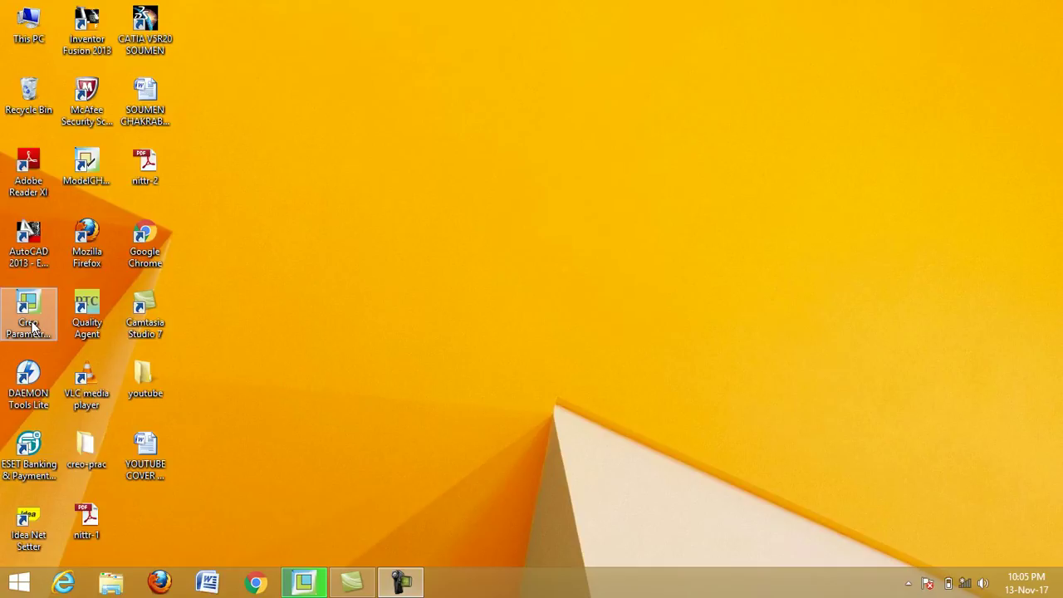
Bring Creo Parametric back up and start a new model
click(307, 583)
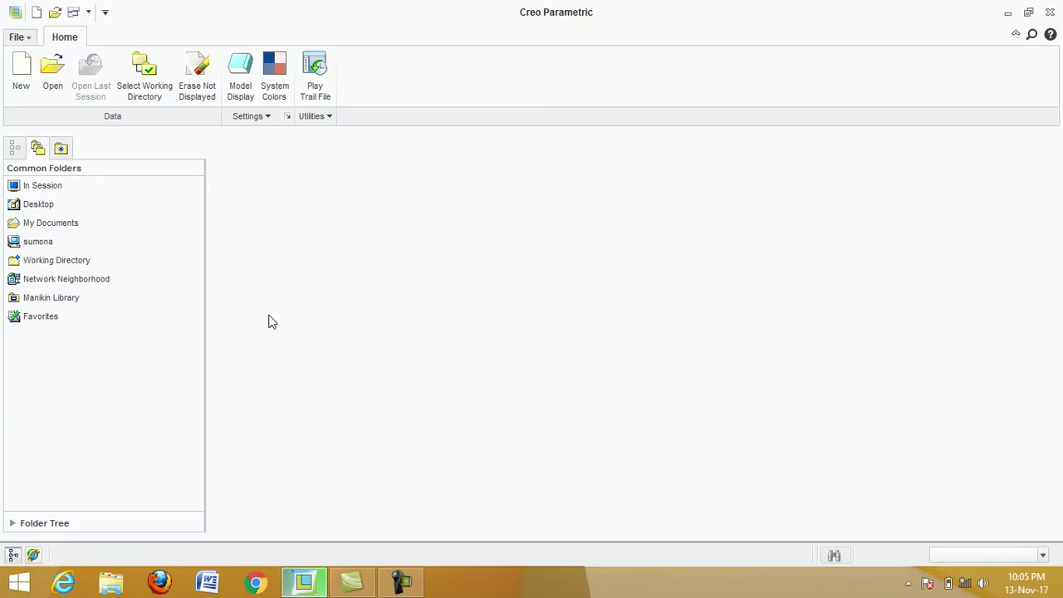
click(22, 76)
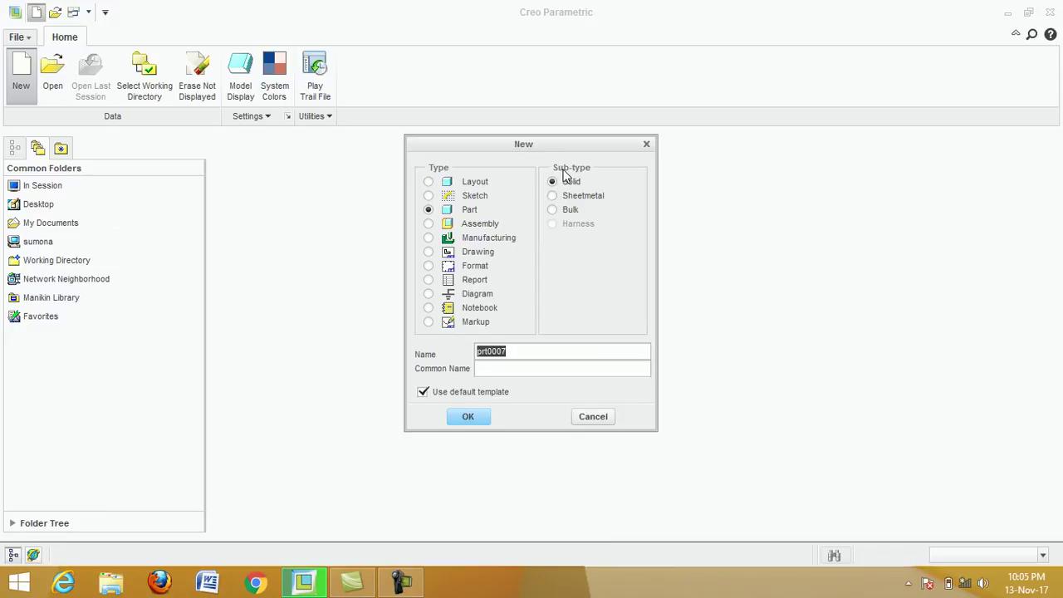
Create solid part PRT0007 from the mmns_part_solid template instead of the default template
click(422, 393)
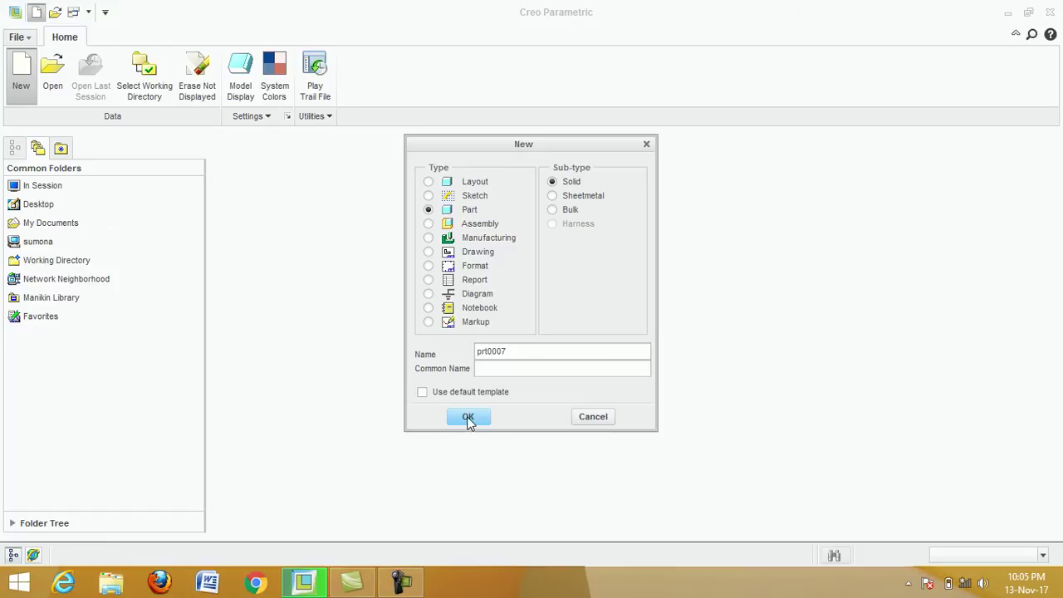
click(468, 418)
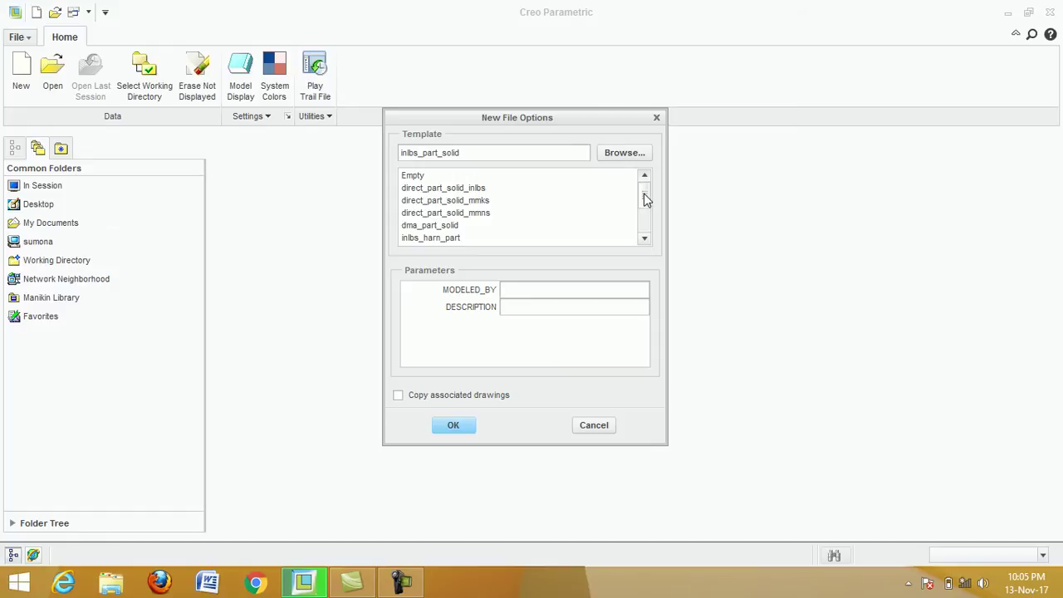
drag(646, 199, 646, 230)
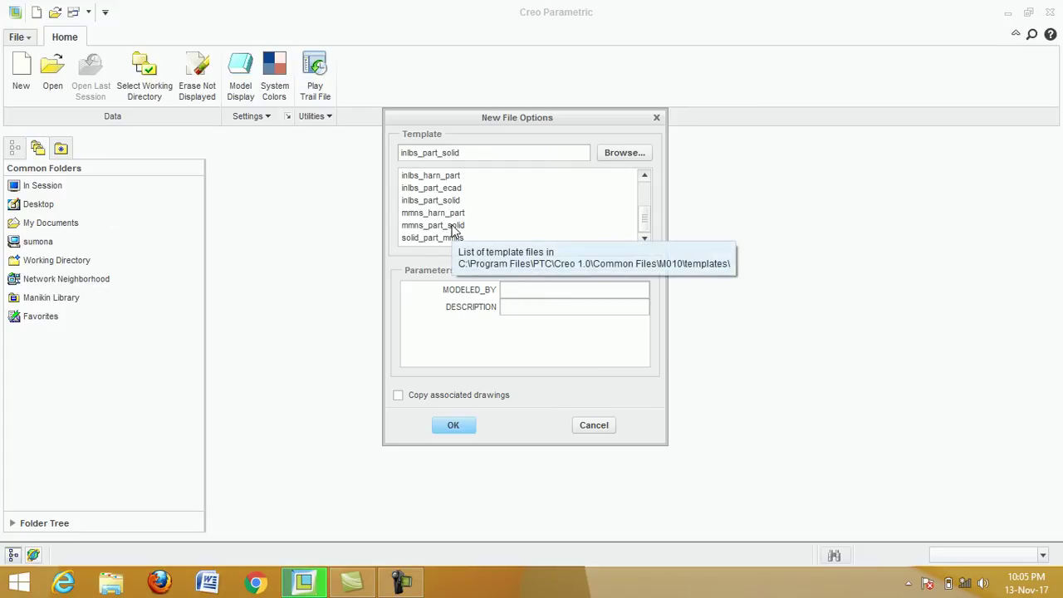
click(425, 227)
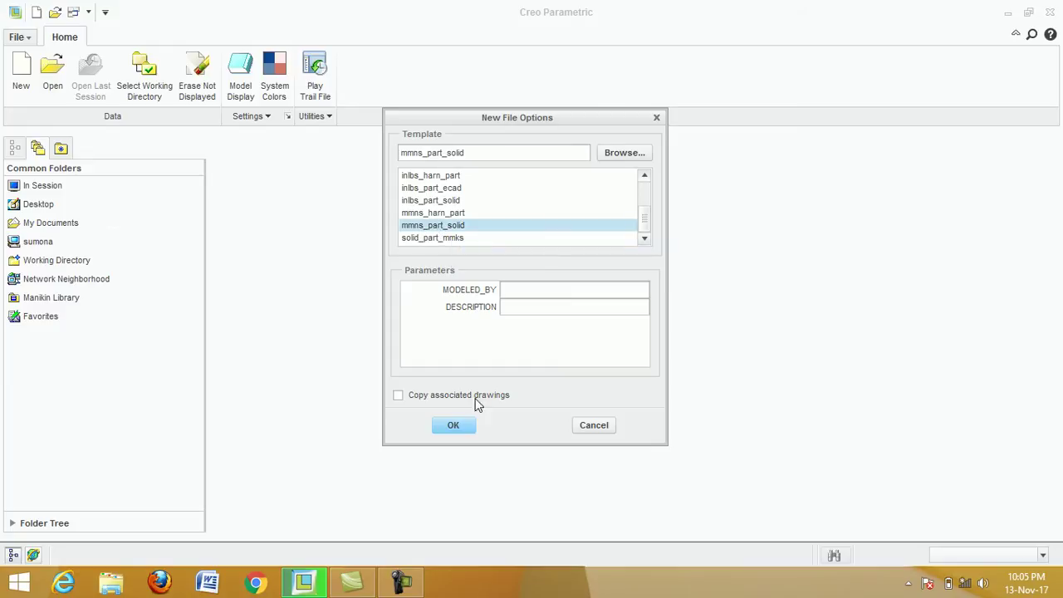
click(455, 425)
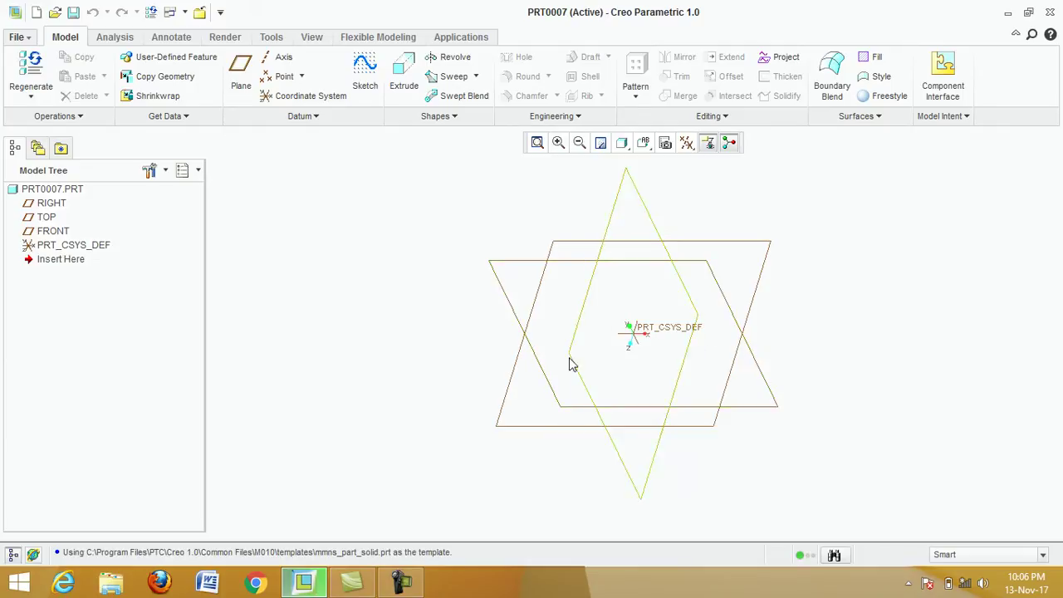
Start Sketch 1 on the FRONT datum plane, viewed flat-on, ready to draw lines
click(50, 232)
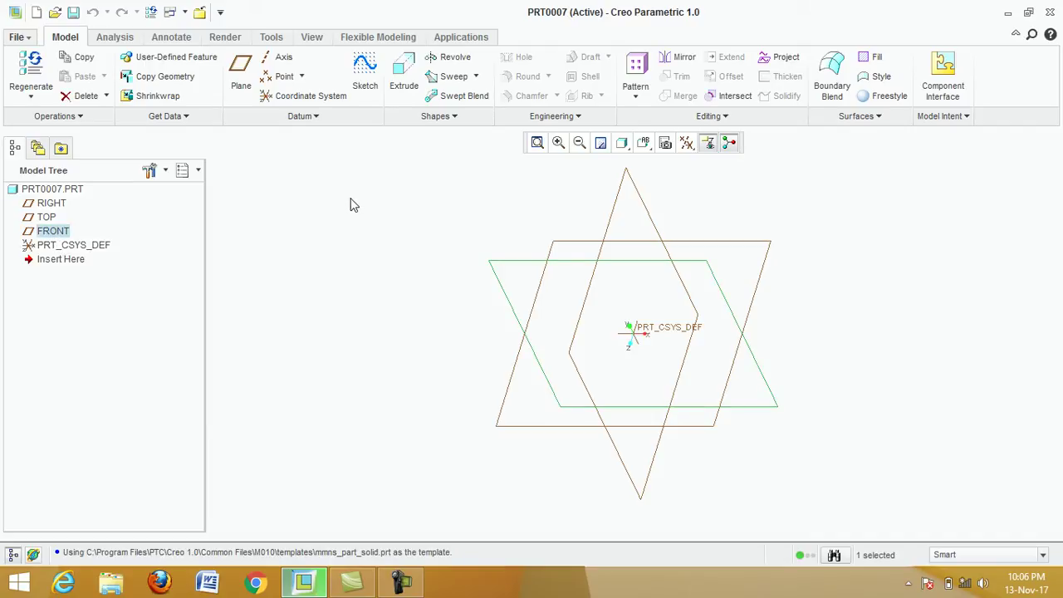
click(367, 73)
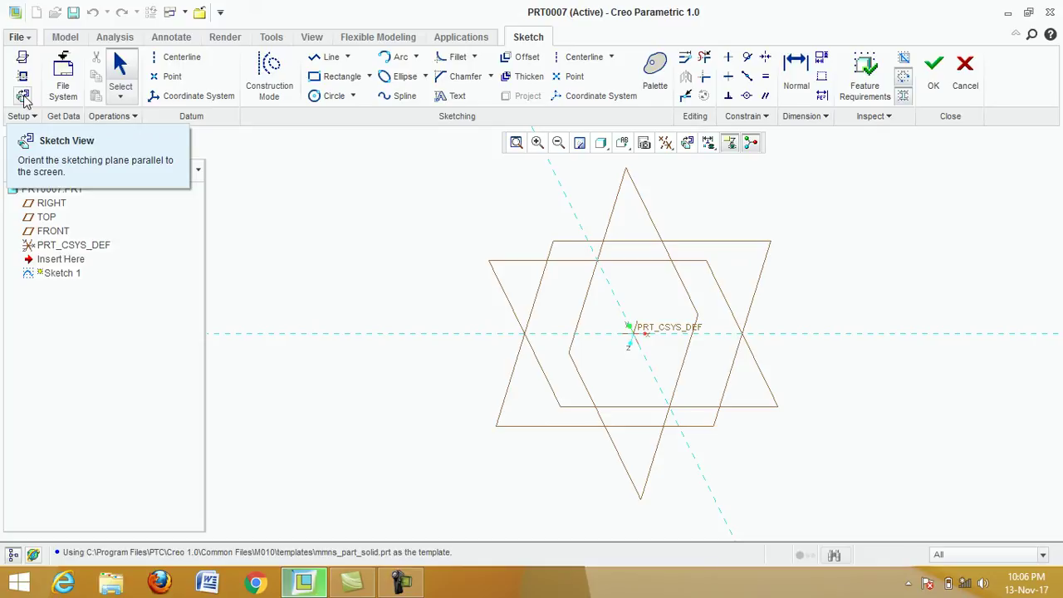
click(22, 97)
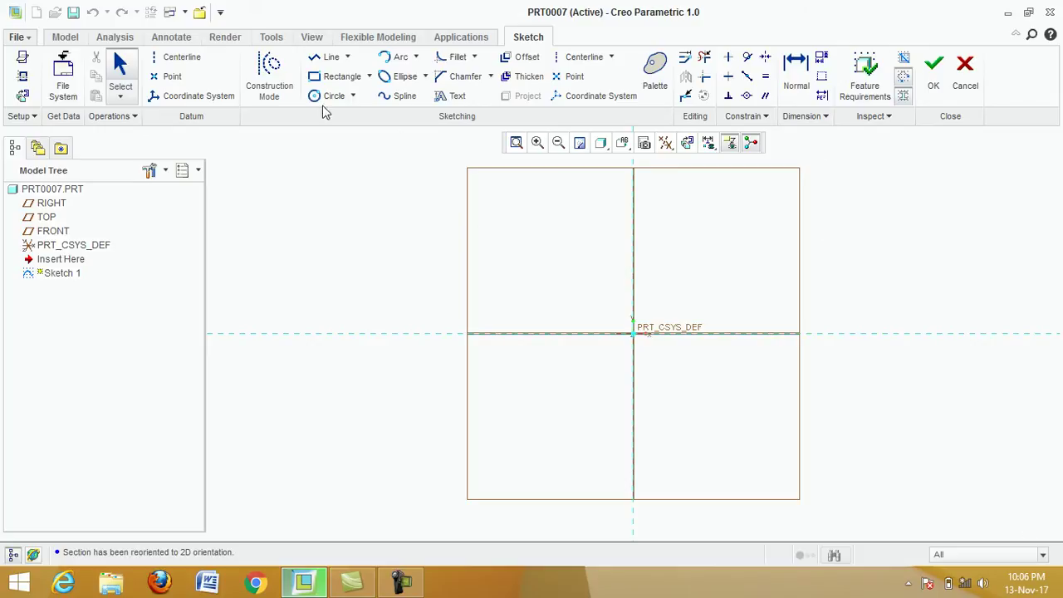
click(316, 60)
scroll(645, 181, down, 2)
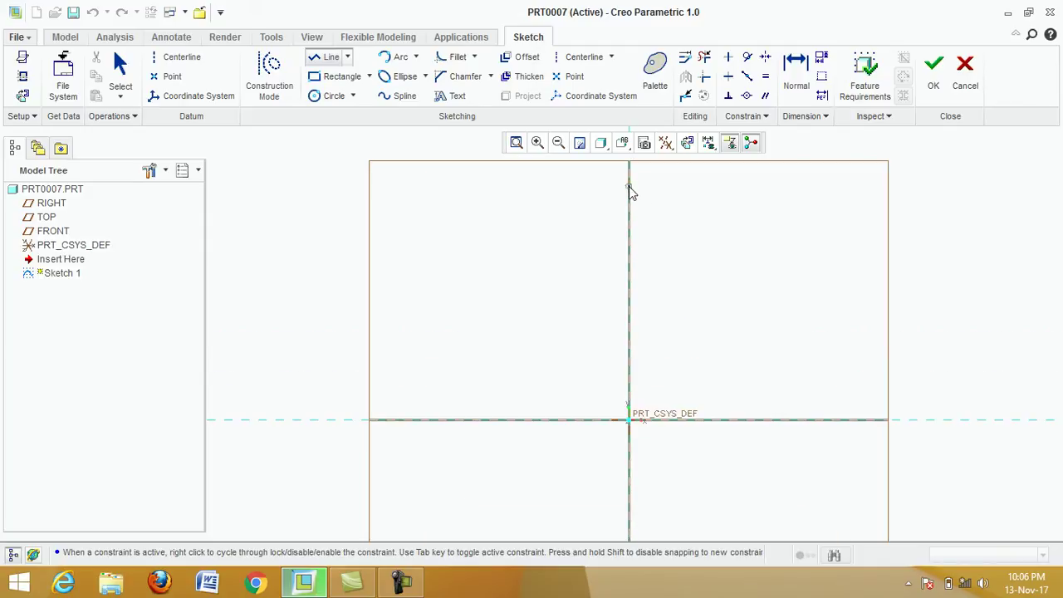
Draw the profile's vertical edge, short base line and 158.75 top edge
click(628, 189)
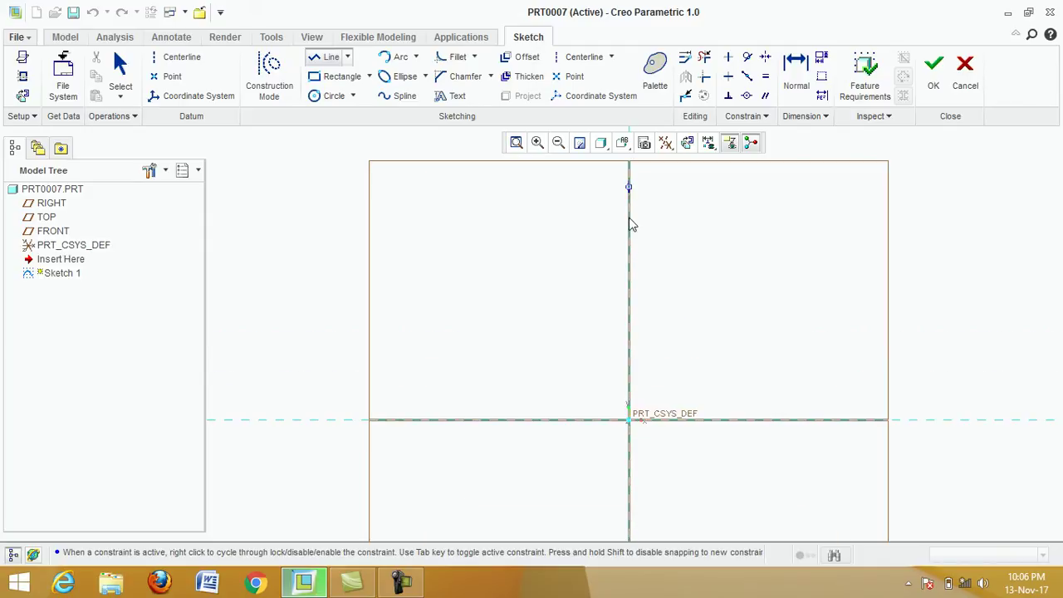
click(629, 392)
click(696, 392)
middle_click(743, 381)
click(316, 64)
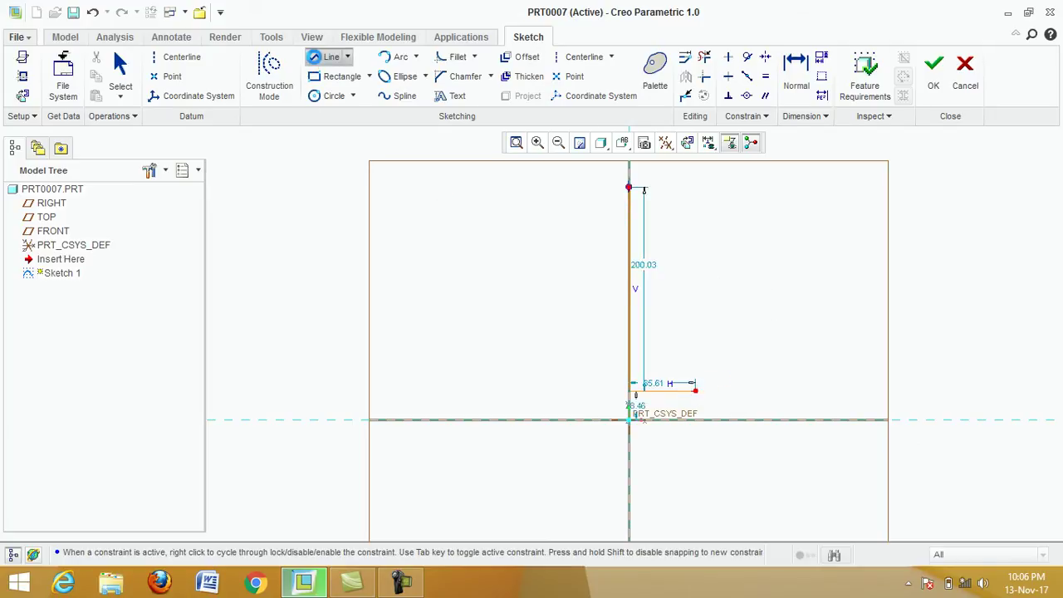
click(628, 187)
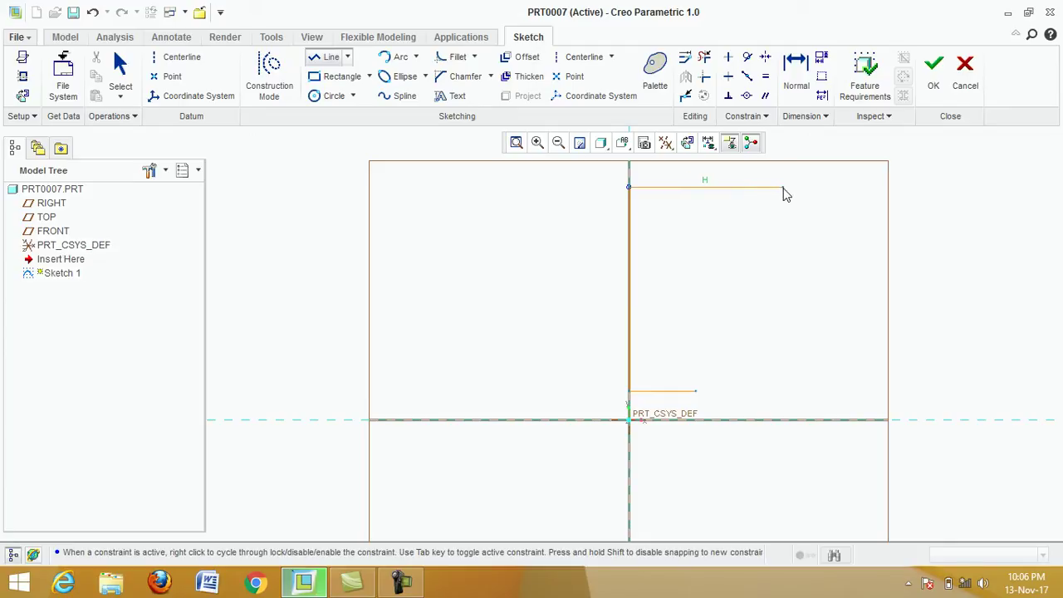
click(791, 191)
middle_click(790, 247)
Add the 207.97-radius arc for the cup's curved side, ending at the top edge
click(392, 58)
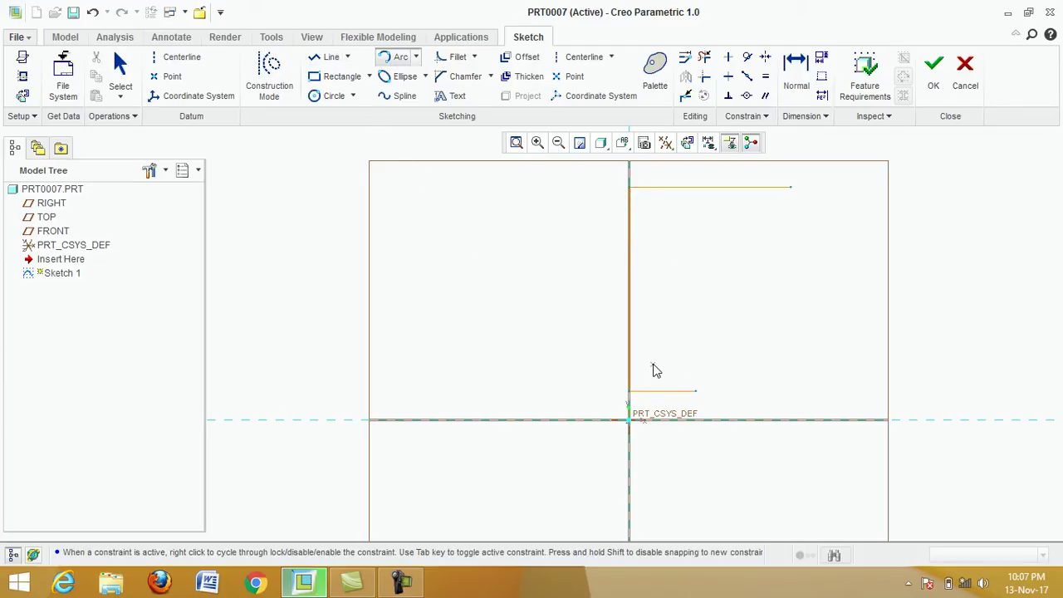
click(652, 364)
click(791, 190)
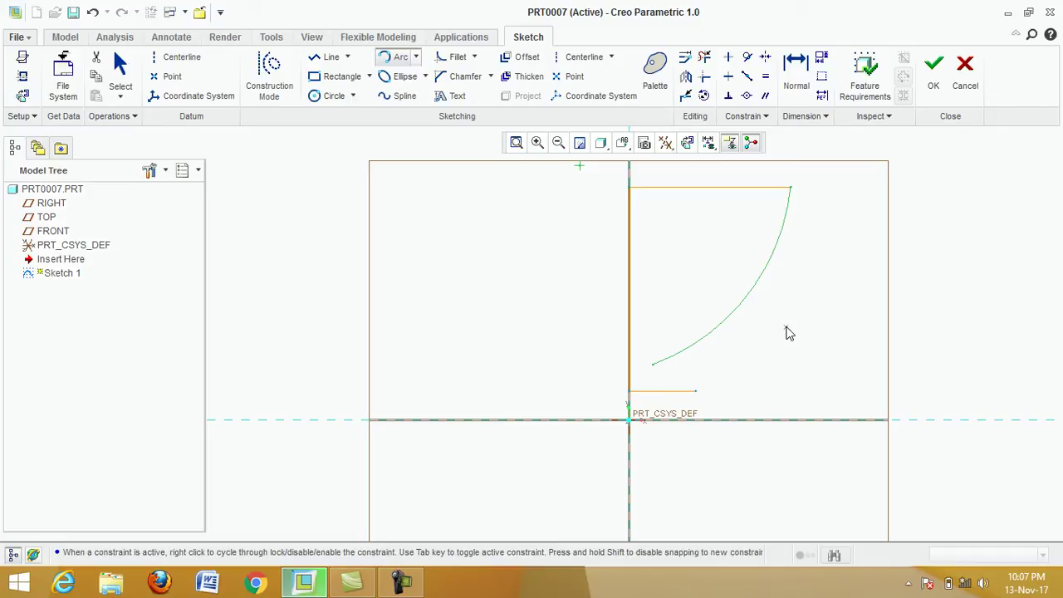
click(789, 333)
middle_click(788, 333)
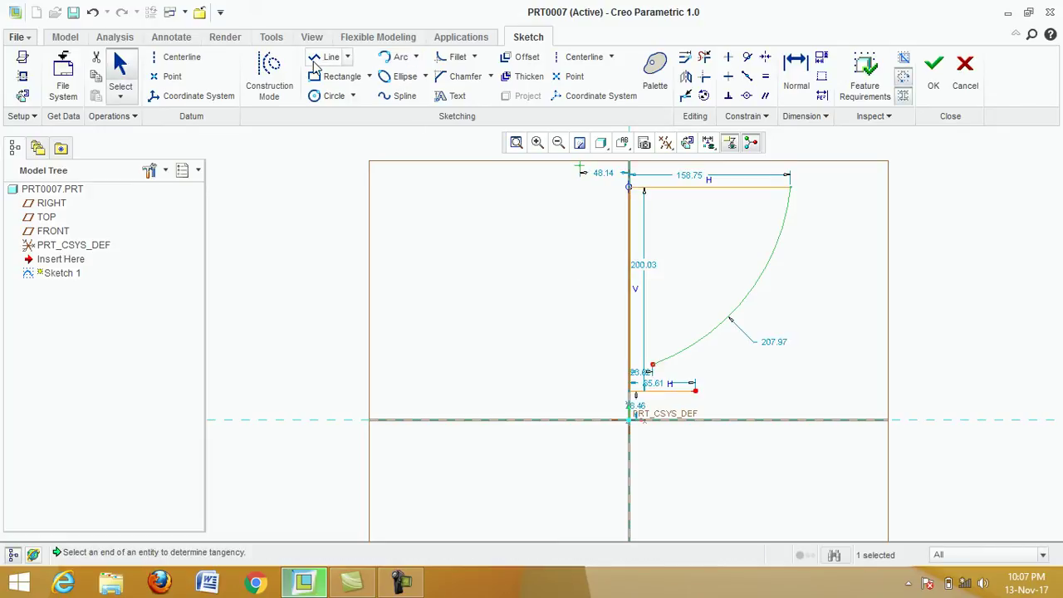
Close the profile with a line from the arc's lower end to the base line
click(315, 63)
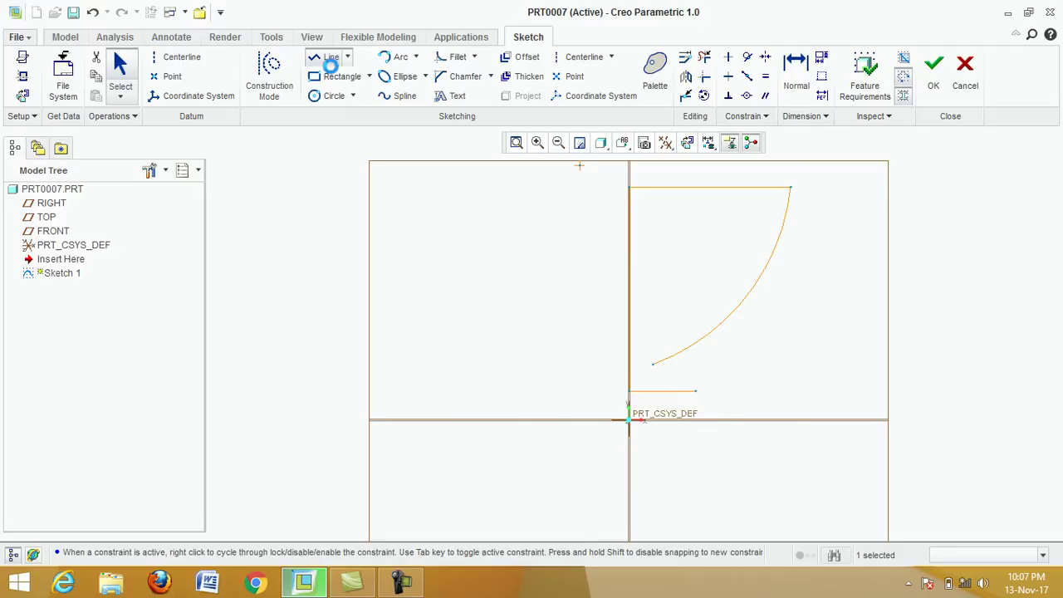
click(653, 366)
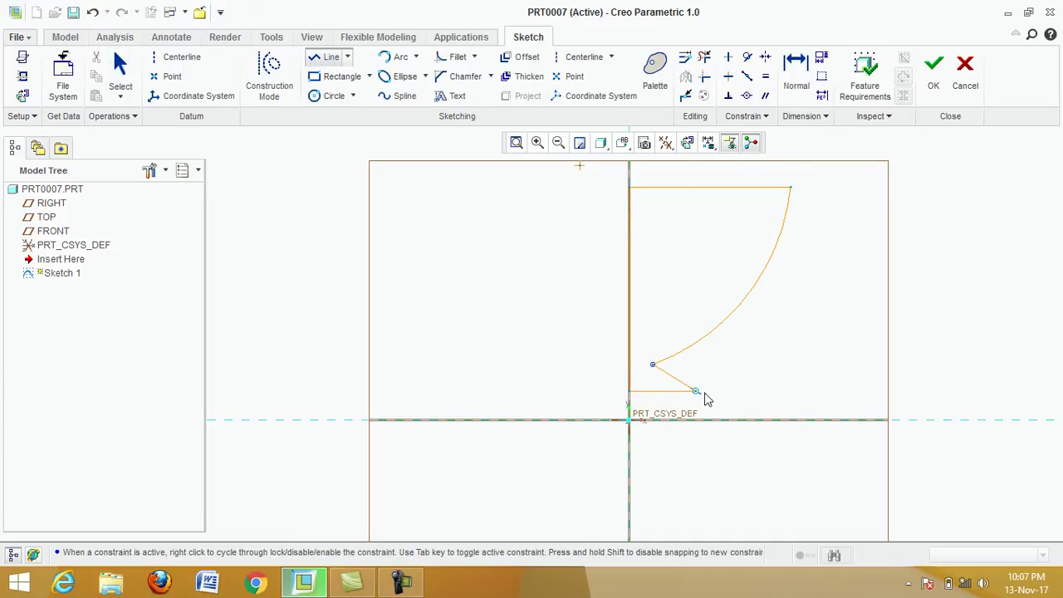
click(695, 390)
middle_click(785, 340)
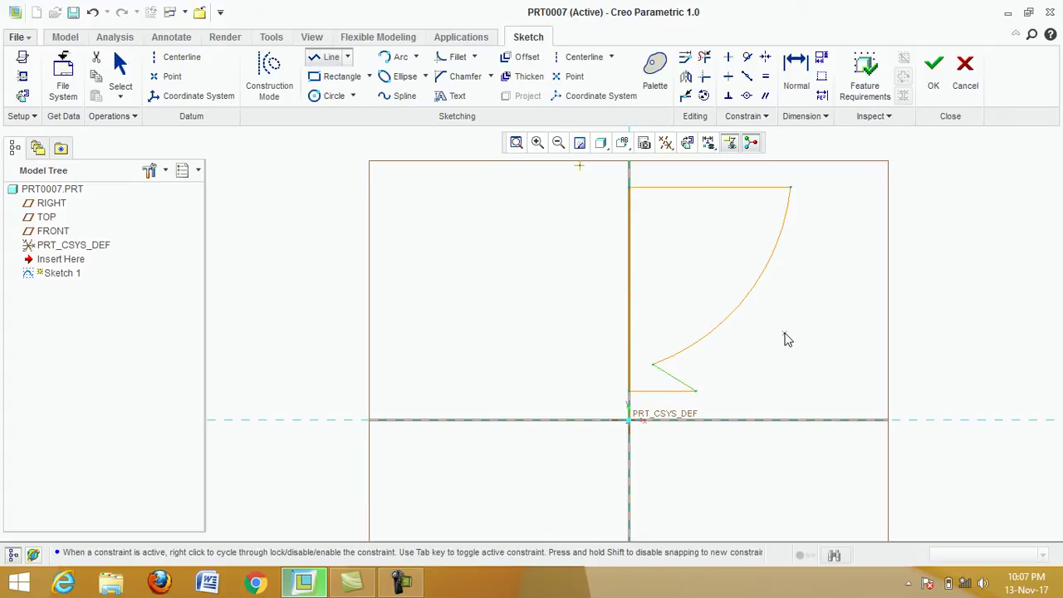
middle_click(785, 340)
scroll(821, 174, up, 1)
scroll(818, 171, up, 1)
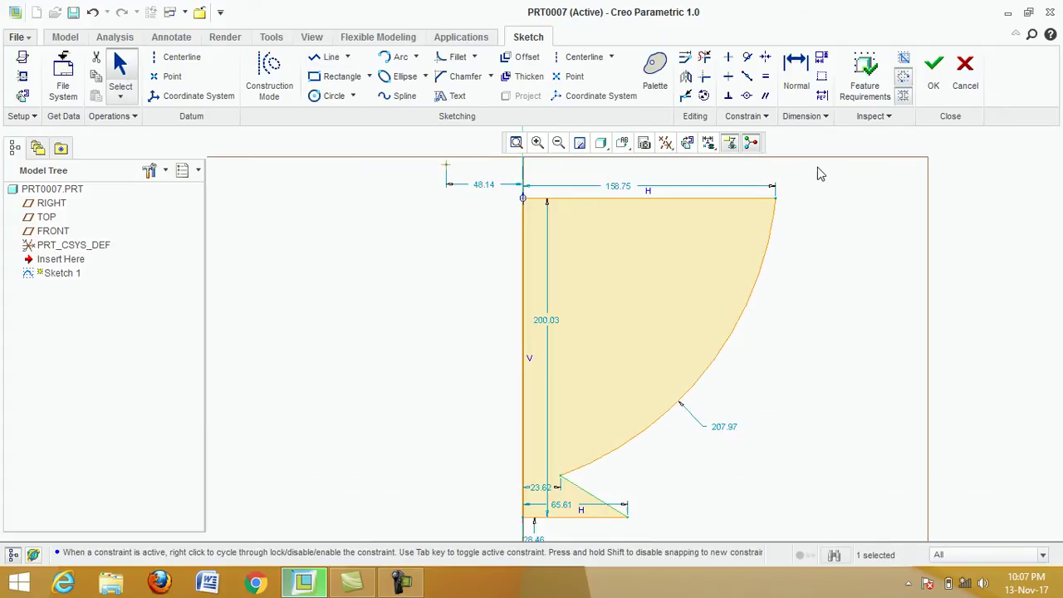
Draw a vertical centerline as the spin axis and finish Sketch 1
scroll(802, 235, down, 1)
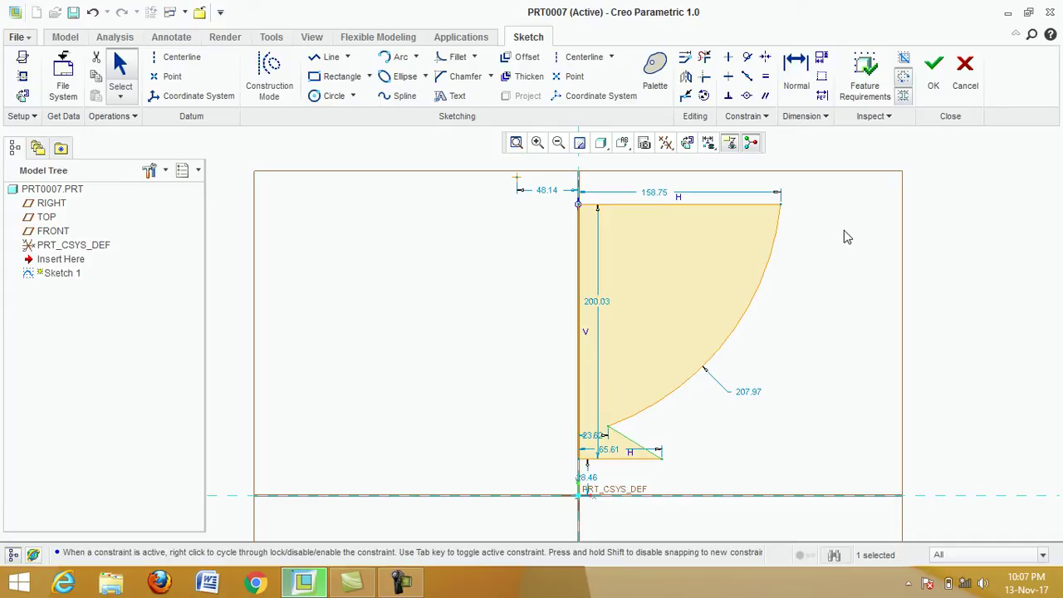
click(179, 65)
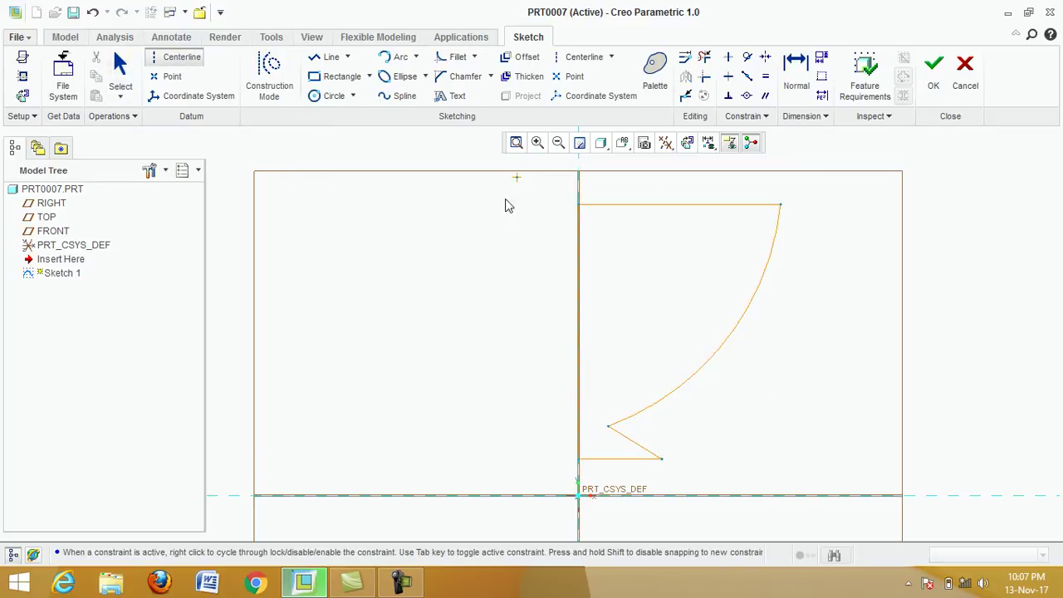
click(580, 190)
click(581, 523)
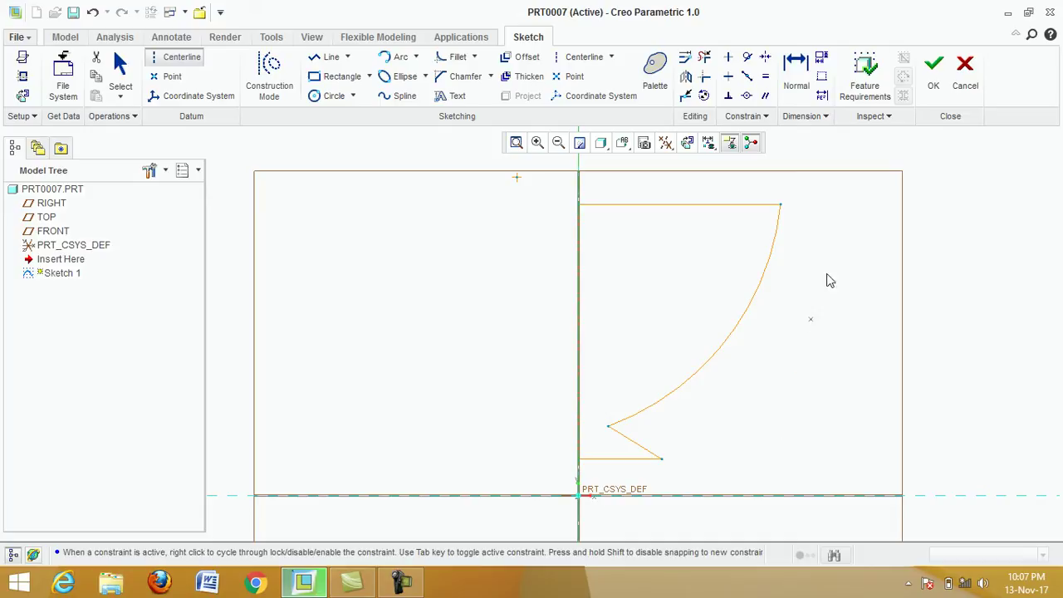
click(934, 73)
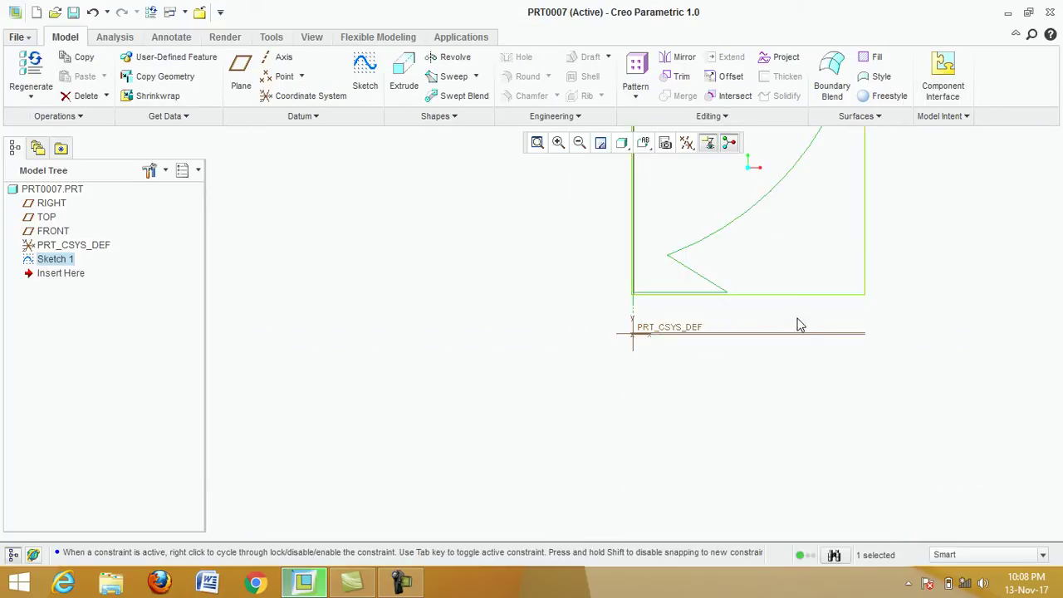
Revolve Sketch 1 a full 360 degrees into the solid cup body, checked from Standard Orientation
scroll(868, 252, up, 3)
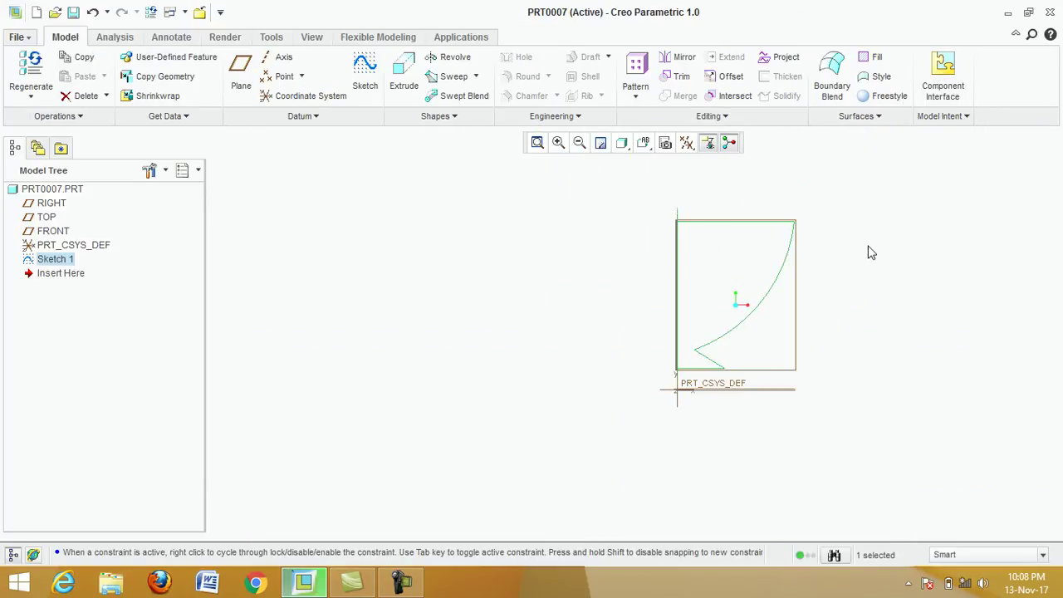
scroll(857, 281, up, 1)
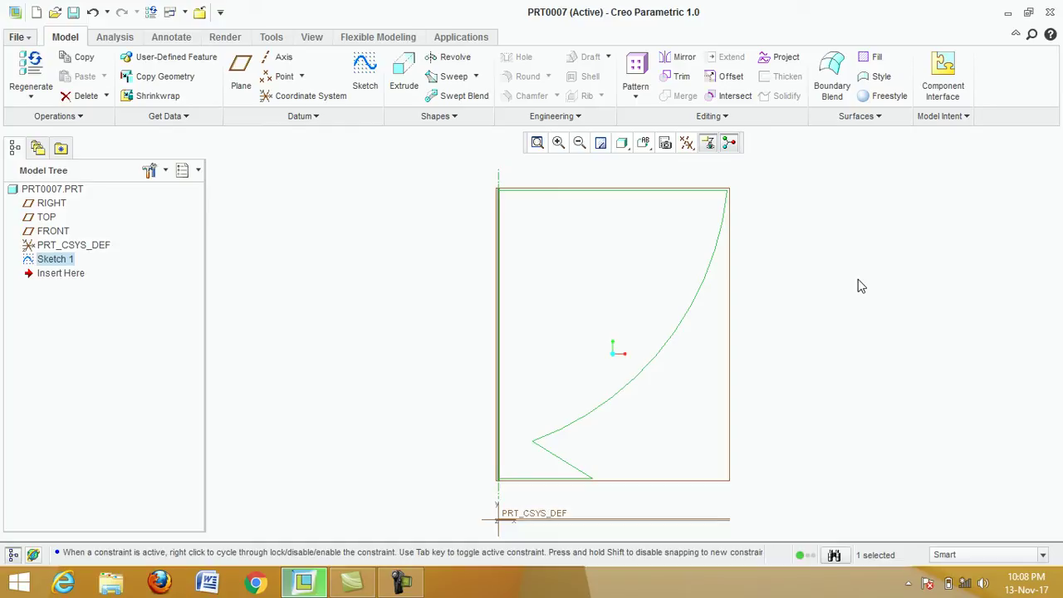
click(448, 58)
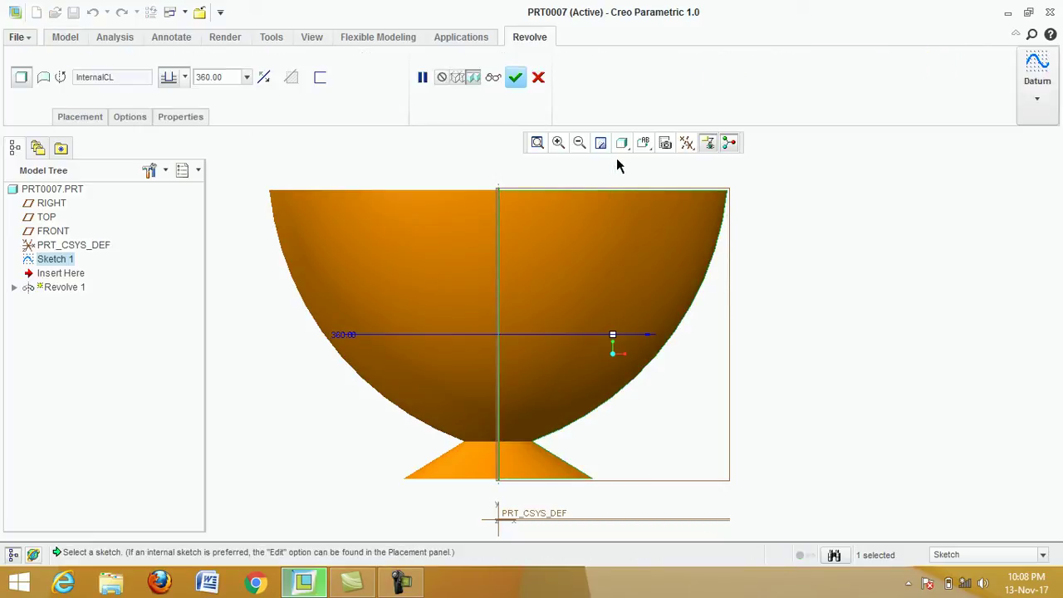
click(643, 144)
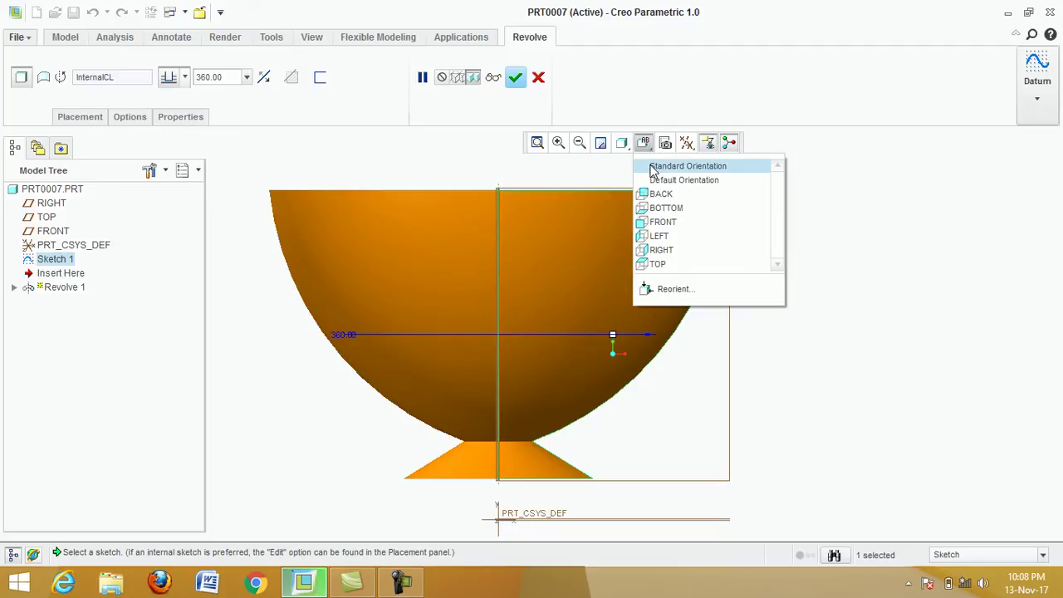
click(652, 169)
middle_drag(651, 163, 625, 246)
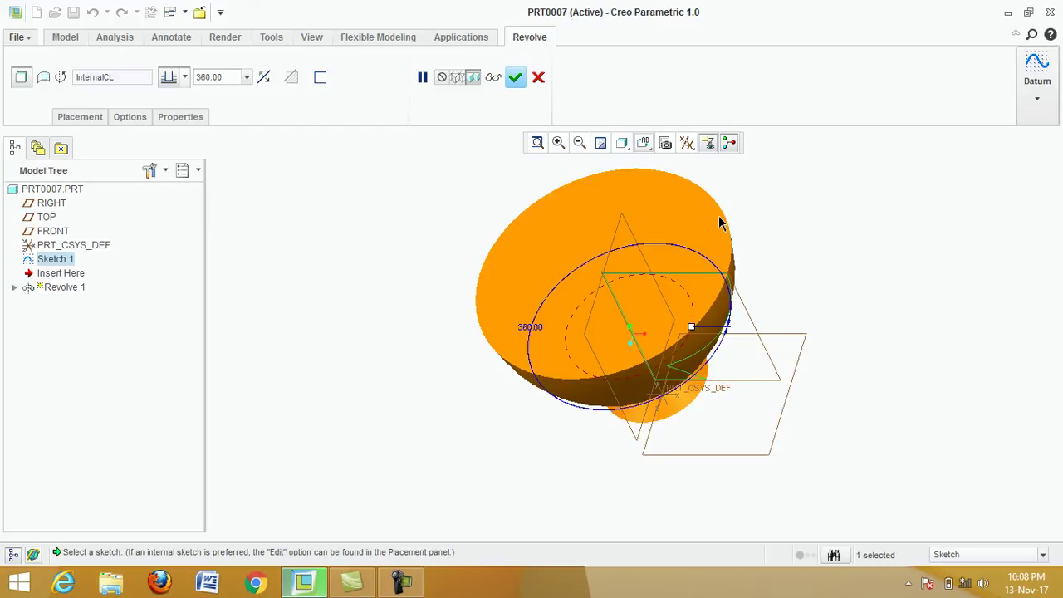
scroll(745, 214, up, 1)
scroll(712, 171, down, 1)
scroll(702, 157, up, 2)
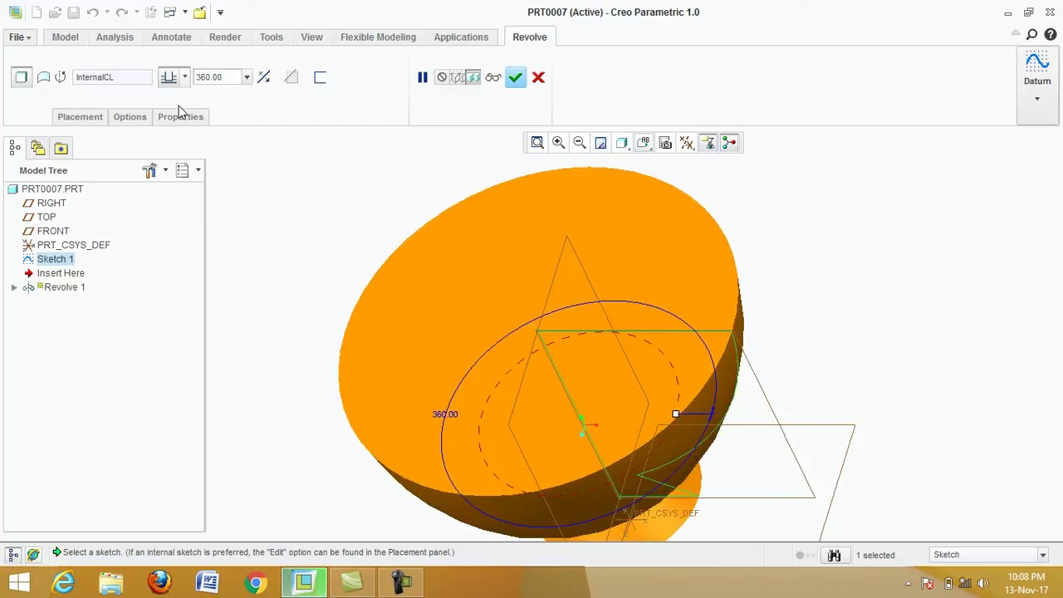
click(515, 77)
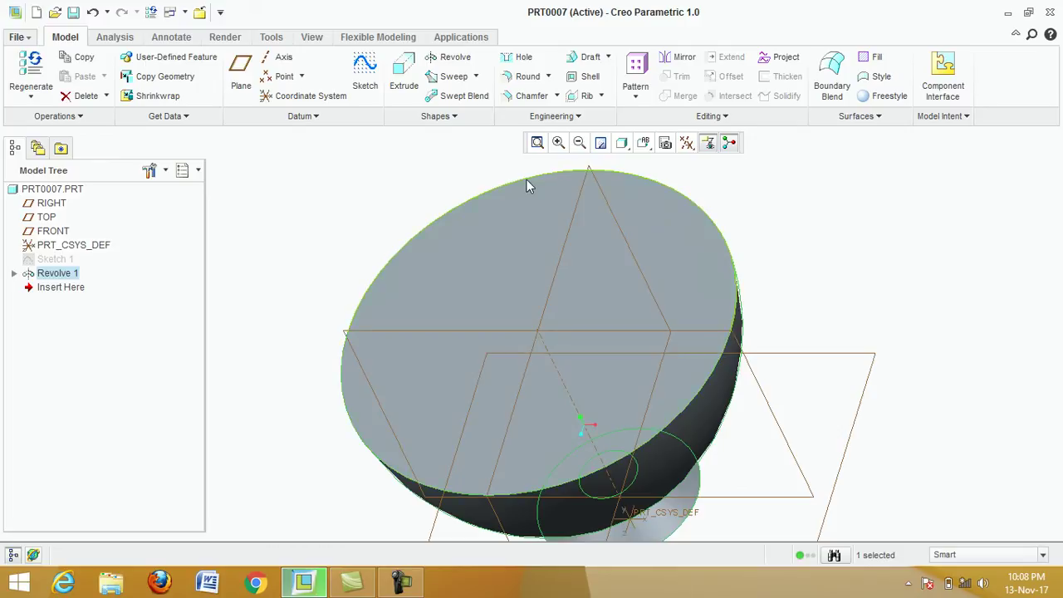
Shell the bowl to 7.00 thickness, removing the top face and the small base face
click(588, 79)
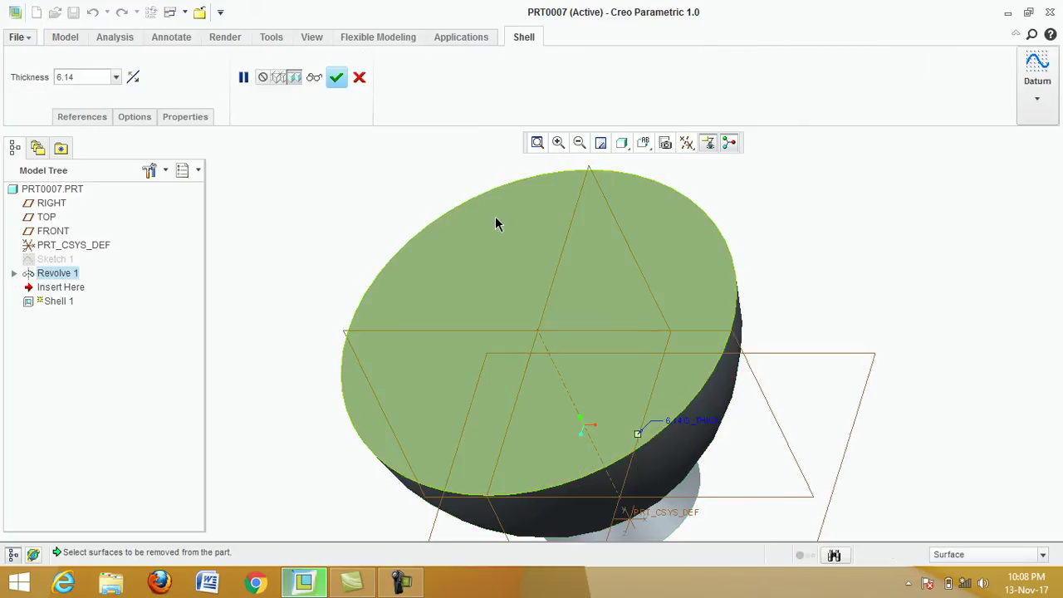
click(501, 284)
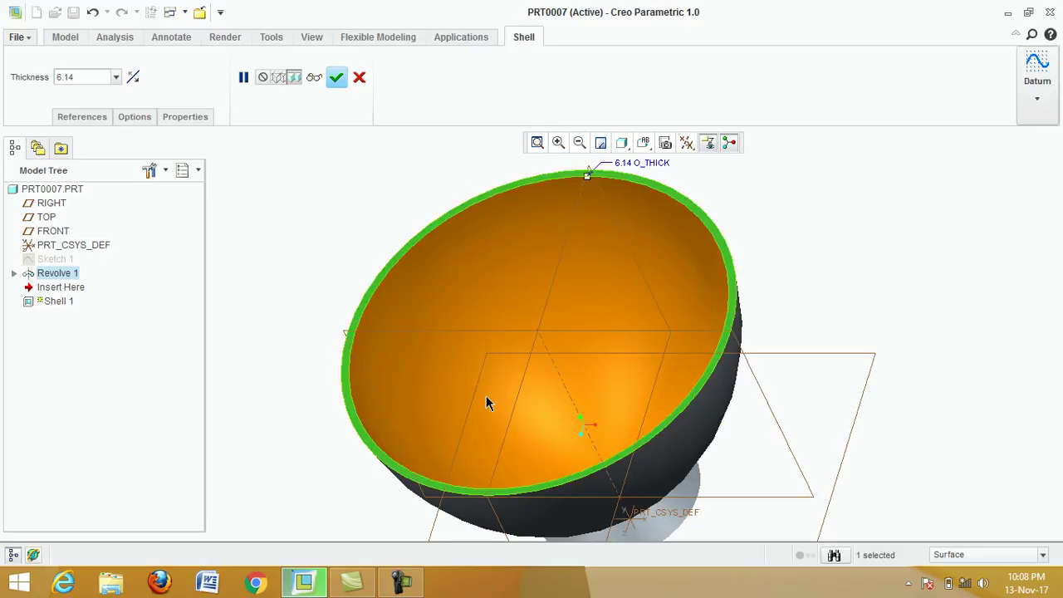
middle_drag(487, 401, 544, 264)
scroll(522, 278, down, 3)
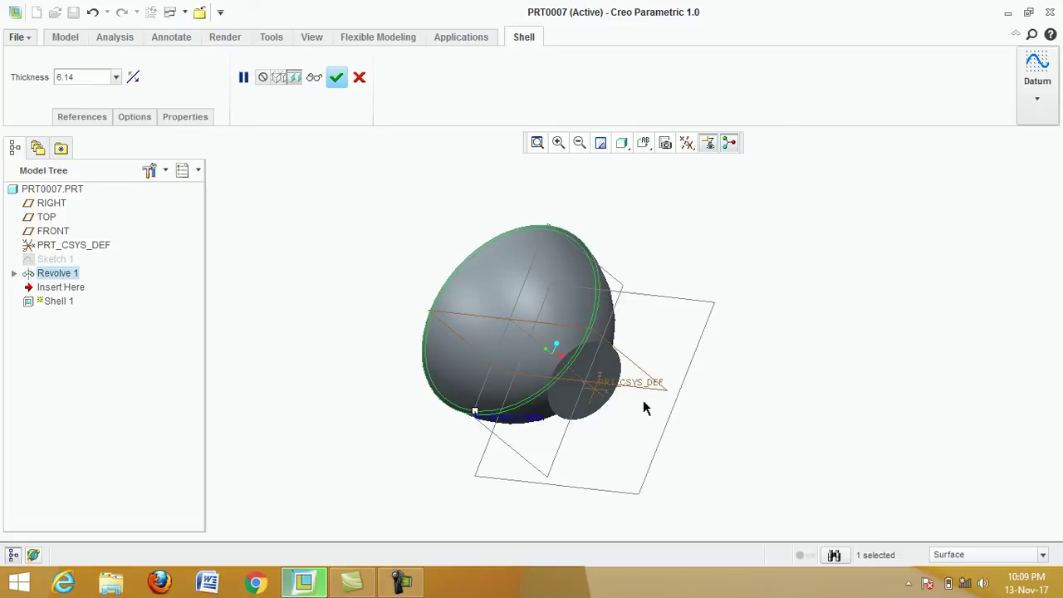
ctrl+click(591, 373)
middle_drag(508, 292, 553, 348)
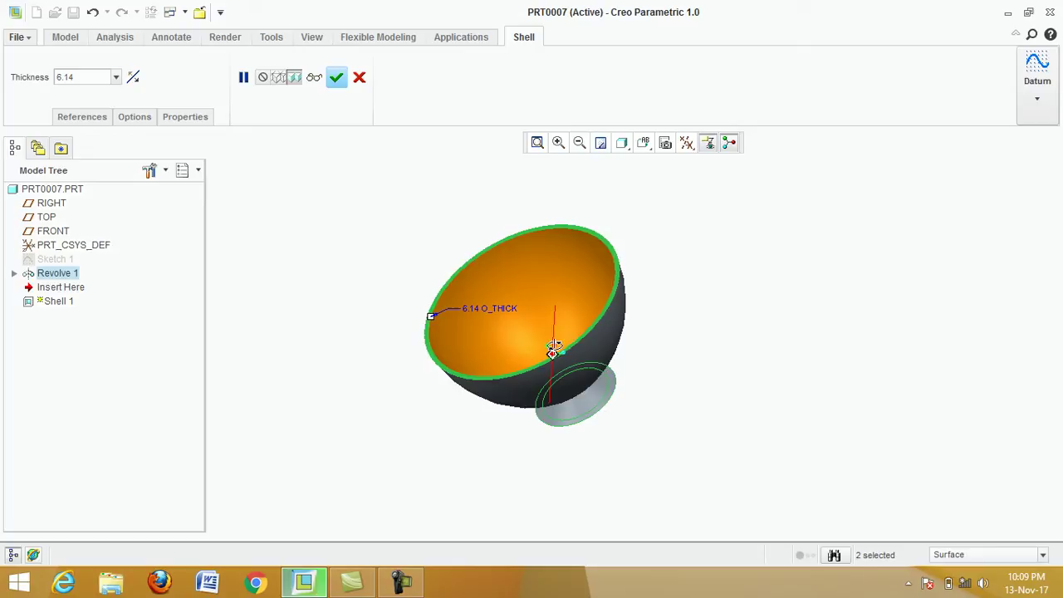
double_click(81, 77)
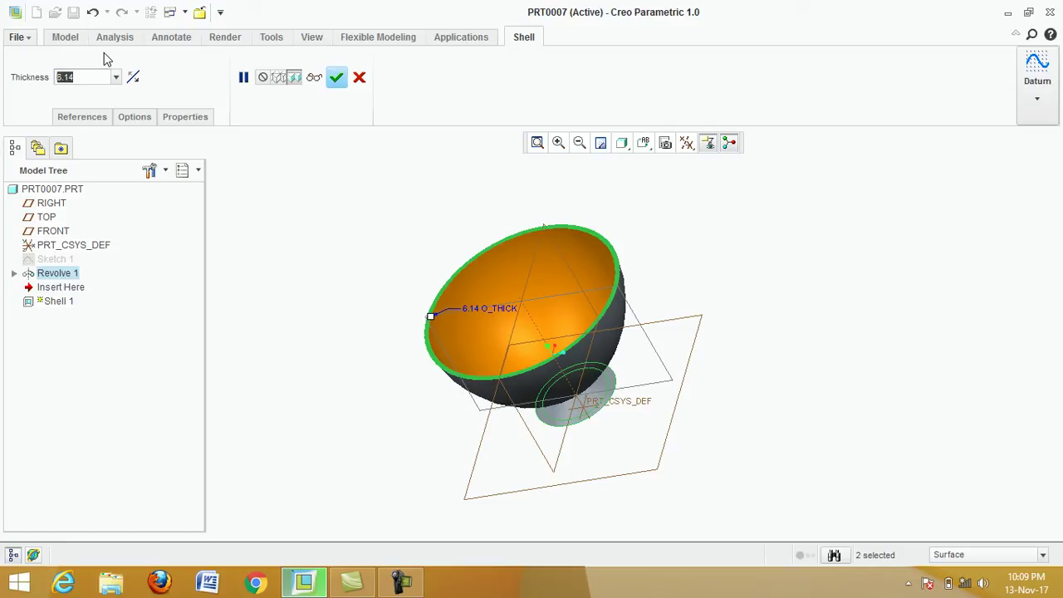
text(7)
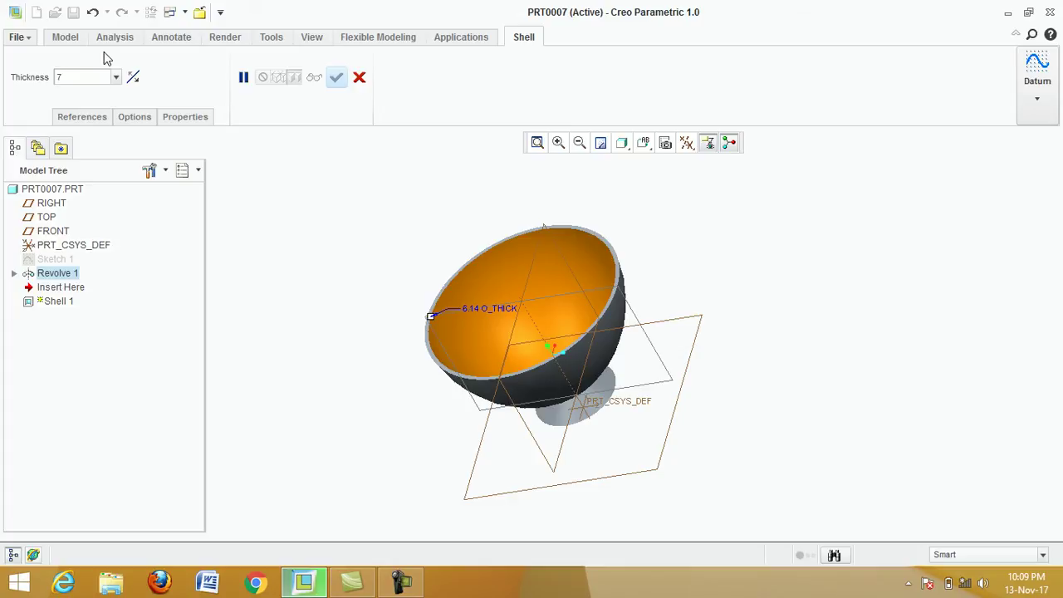
key(Return)
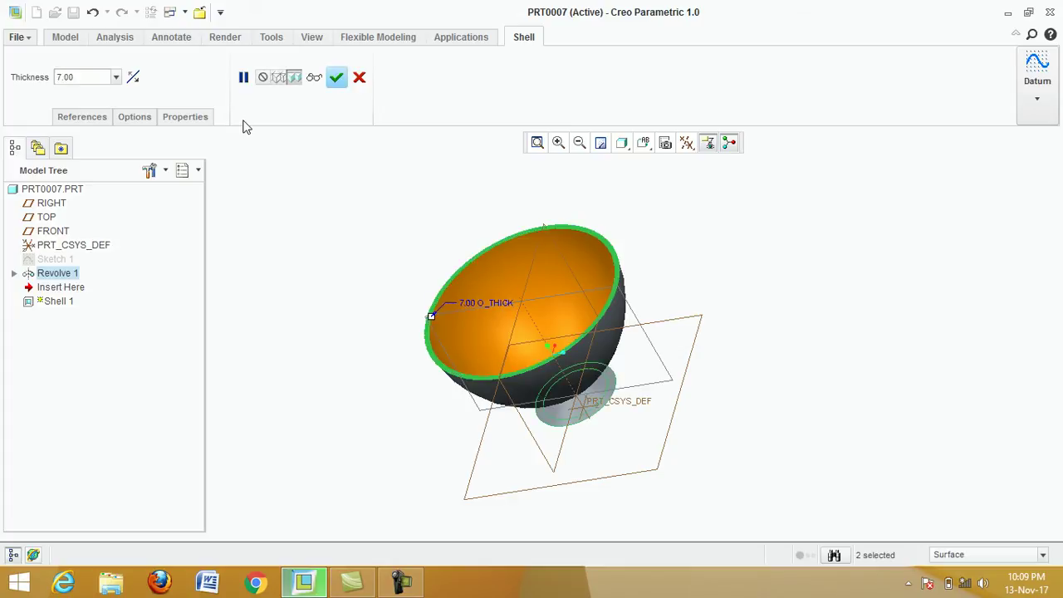
click(337, 83)
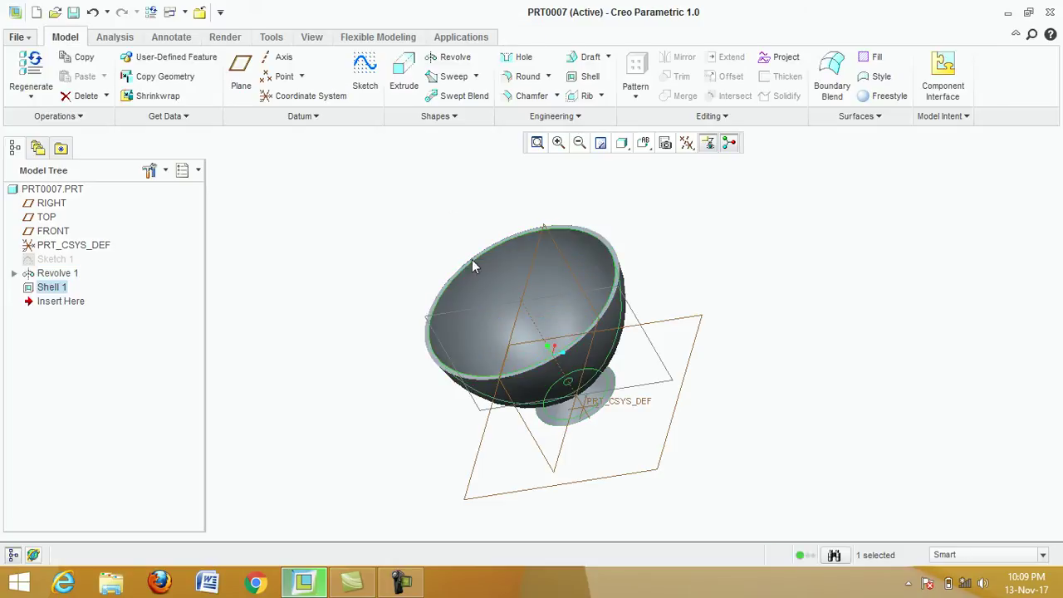
Open Sketch 2 on the FRONT plane and zoom in on the bowl's FRONT view
scroll(562, 317, up, 2)
scroll(562, 322, up, 1)
scroll(562, 320, down, 1)
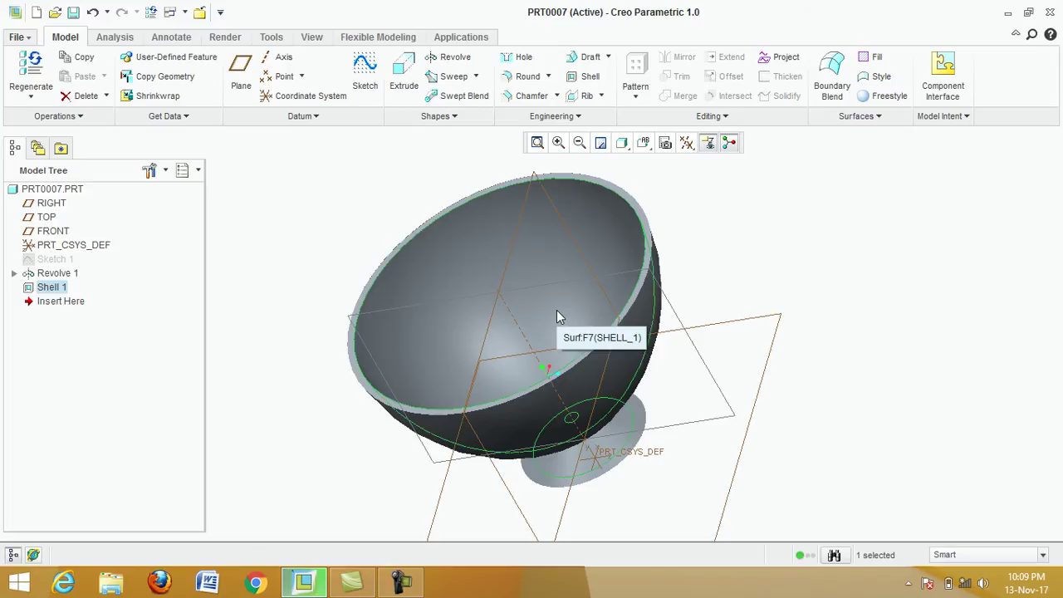
scroll(507, 304, down, 2)
scroll(526, 321, up, 1)
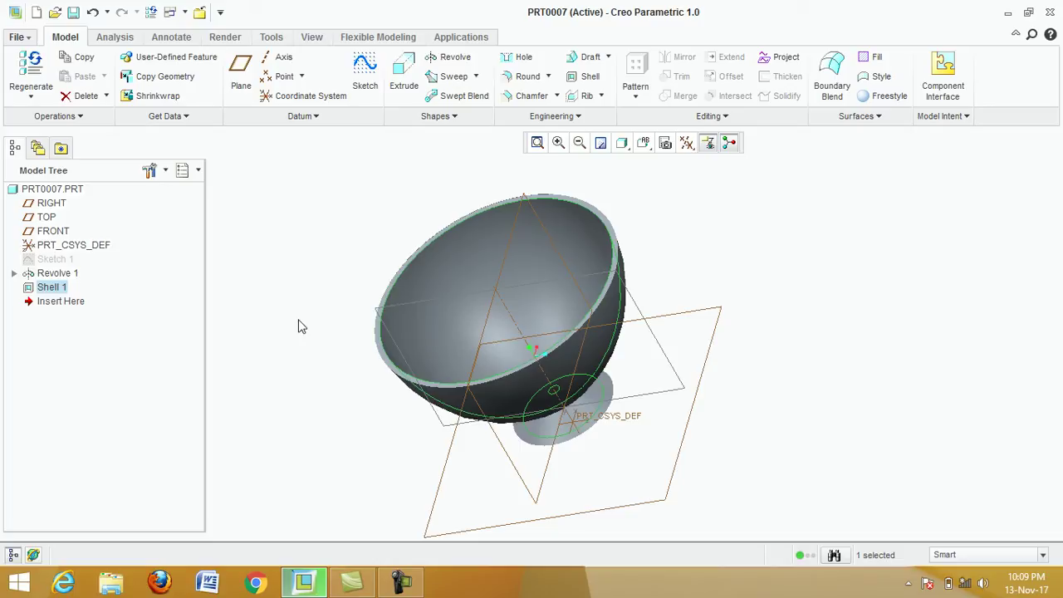
click(57, 233)
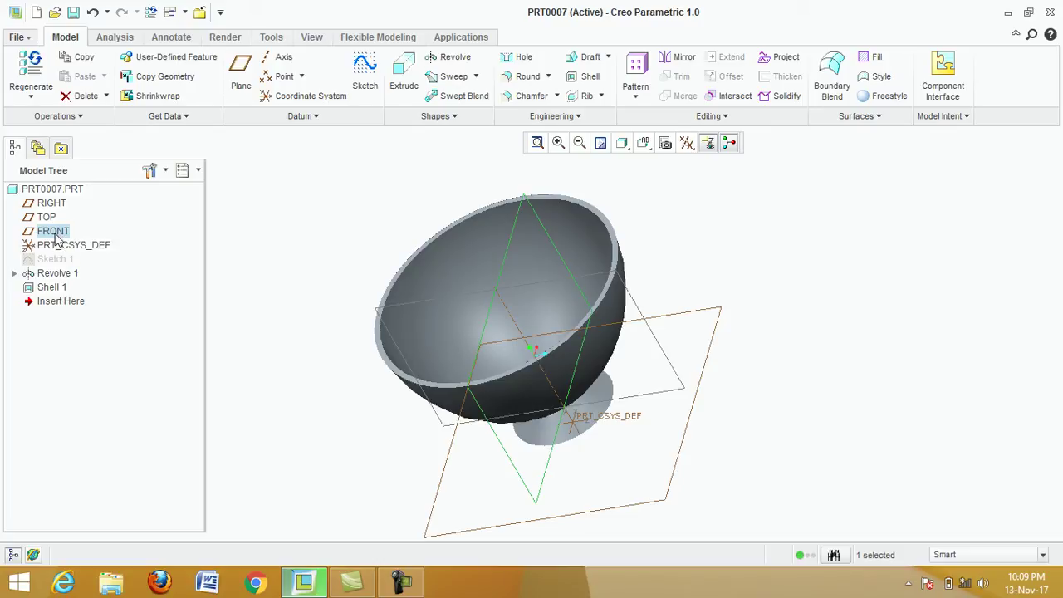
click(365, 76)
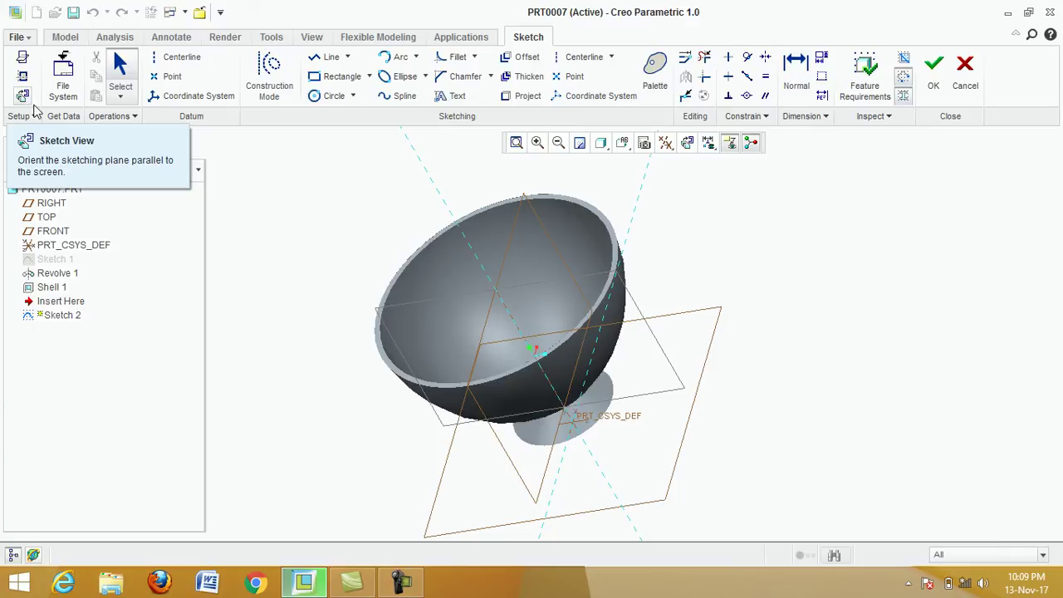
click(23, 96)
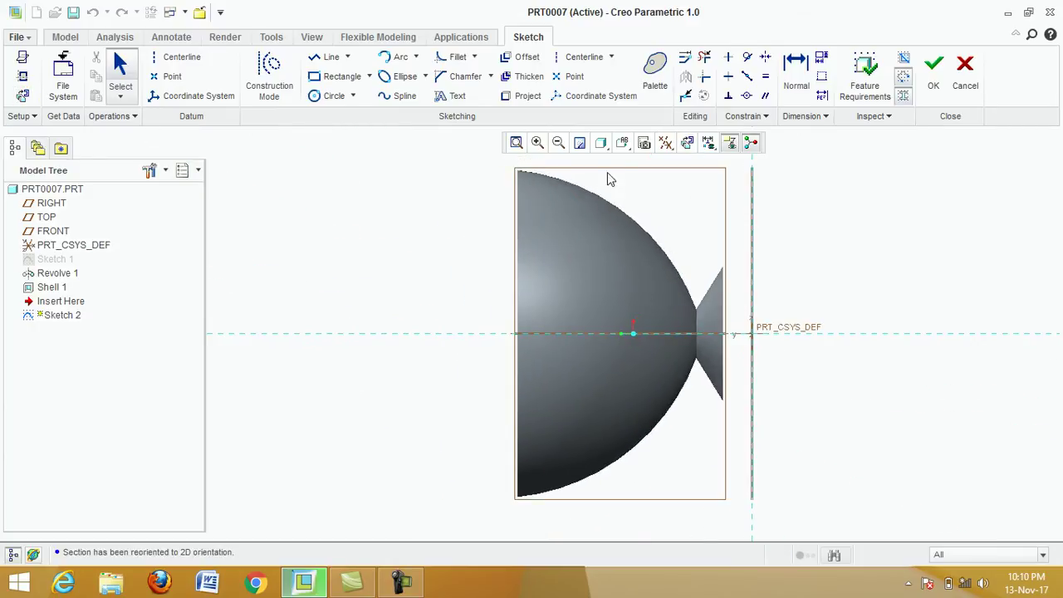
click(623, 144)
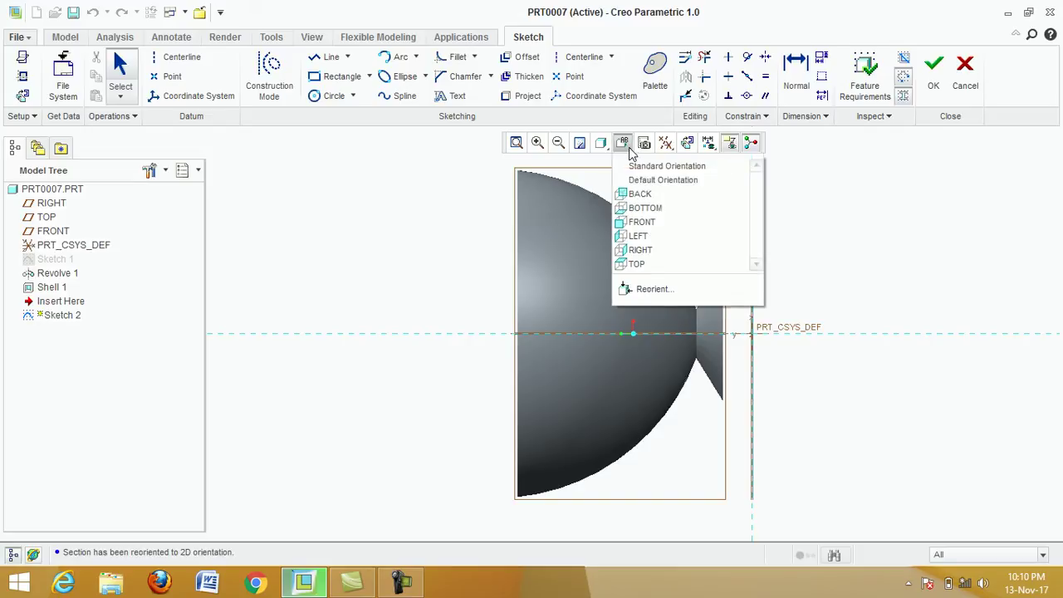
click(643, 222)
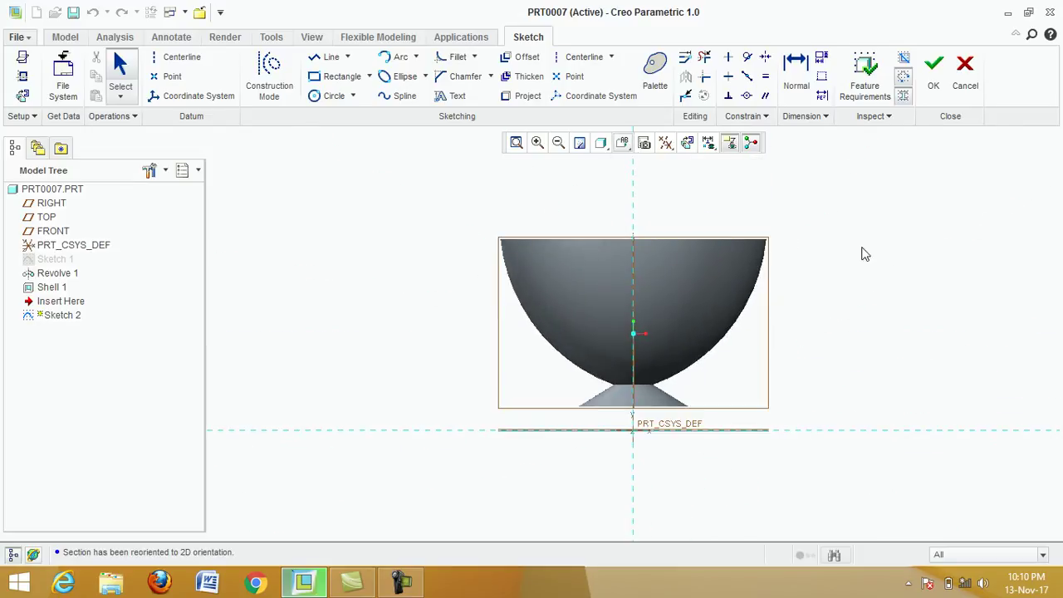
scroll(831, 242, up, 1)
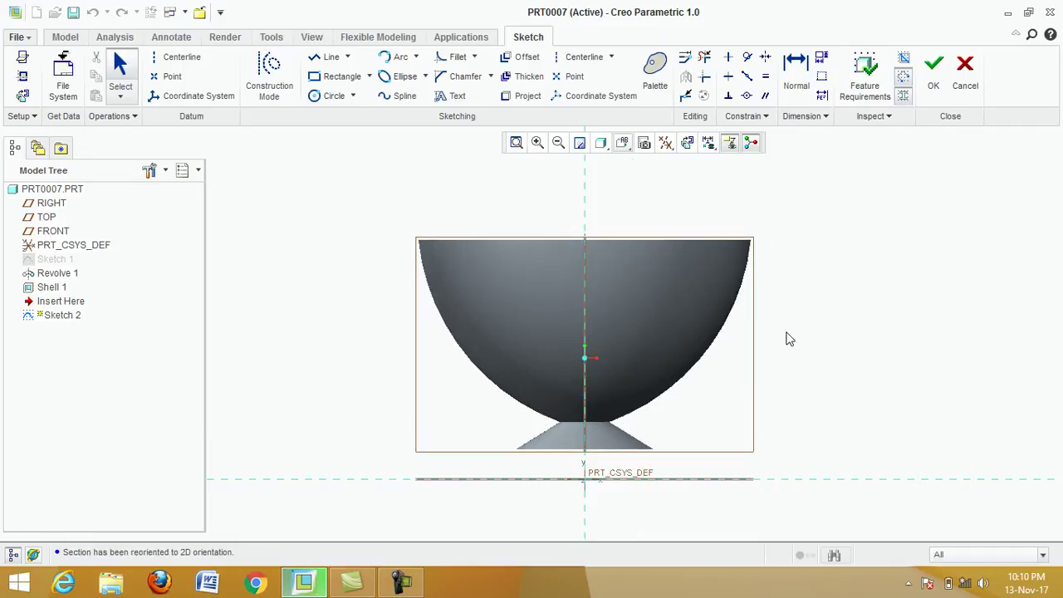
scroll(783, 339, up, 1)
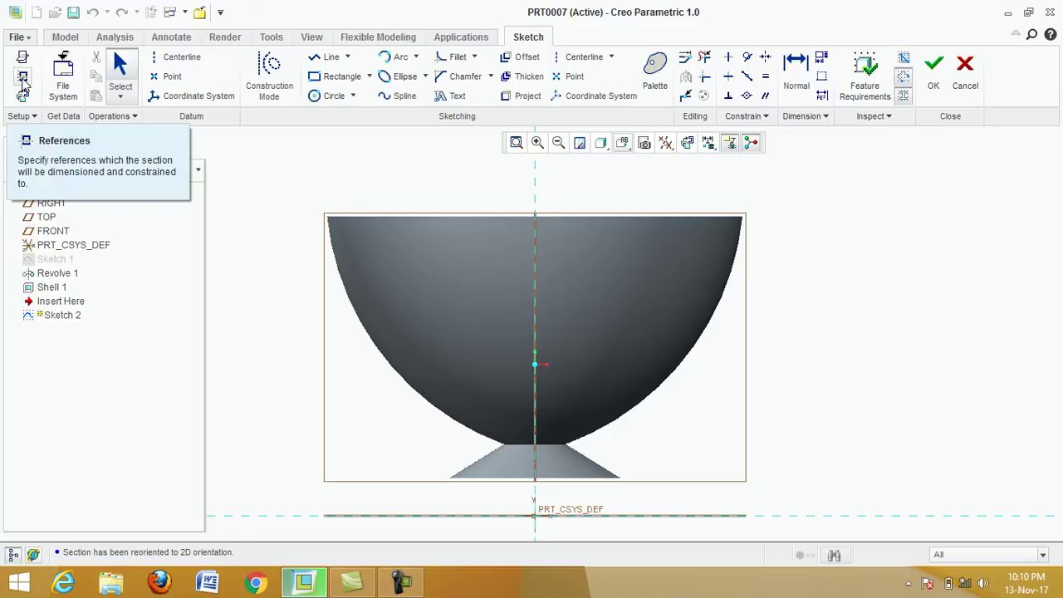
Add the bowl's outer surface Surf:F6(REVOLVE_1) as a Sketch 2 reference beside RIGHT and TOP
click(23, 81)
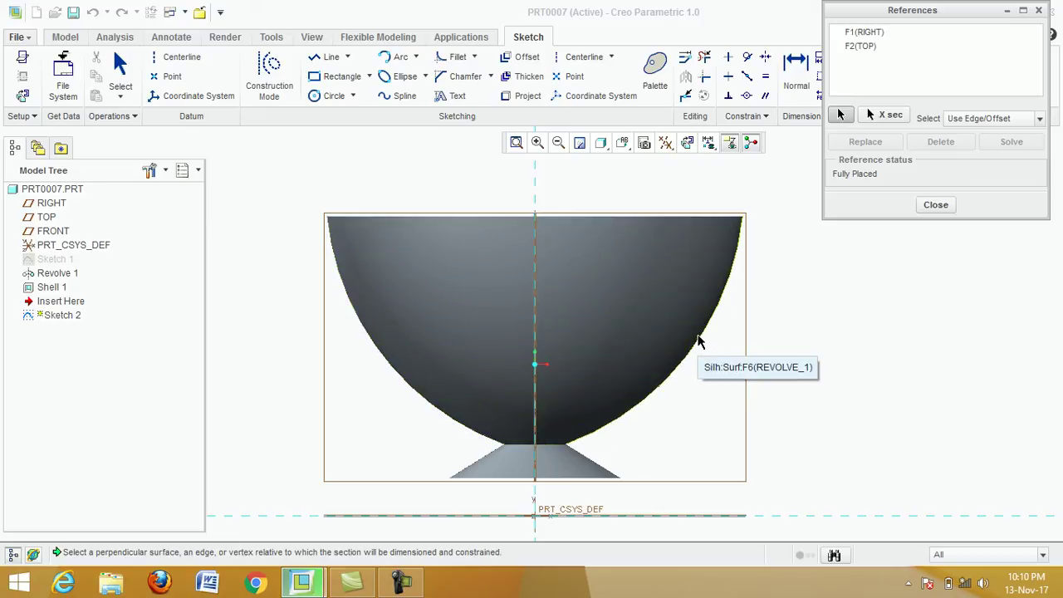
click(700, 341)
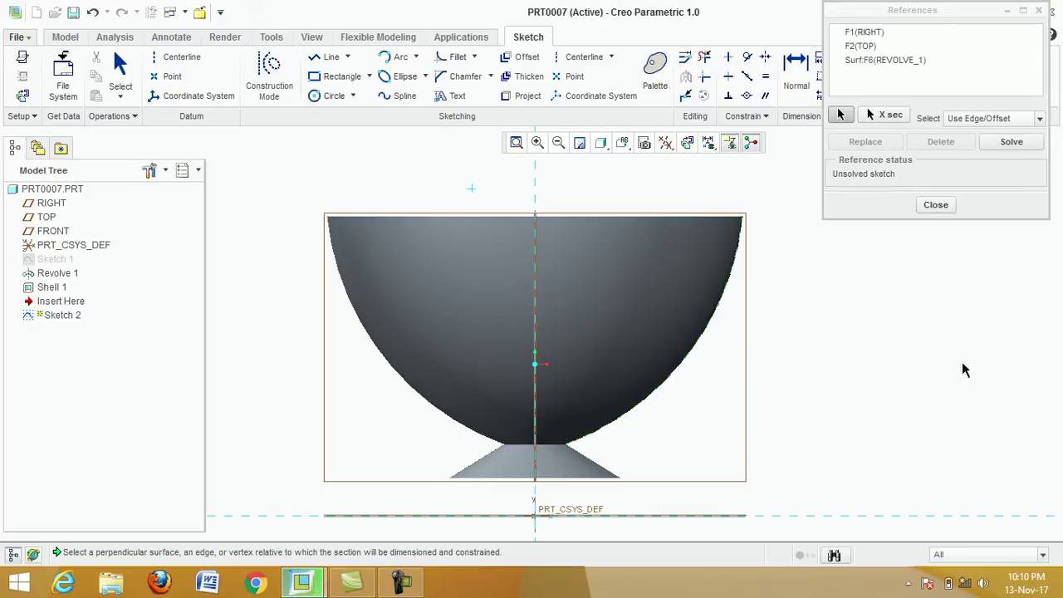
click(935, 205)
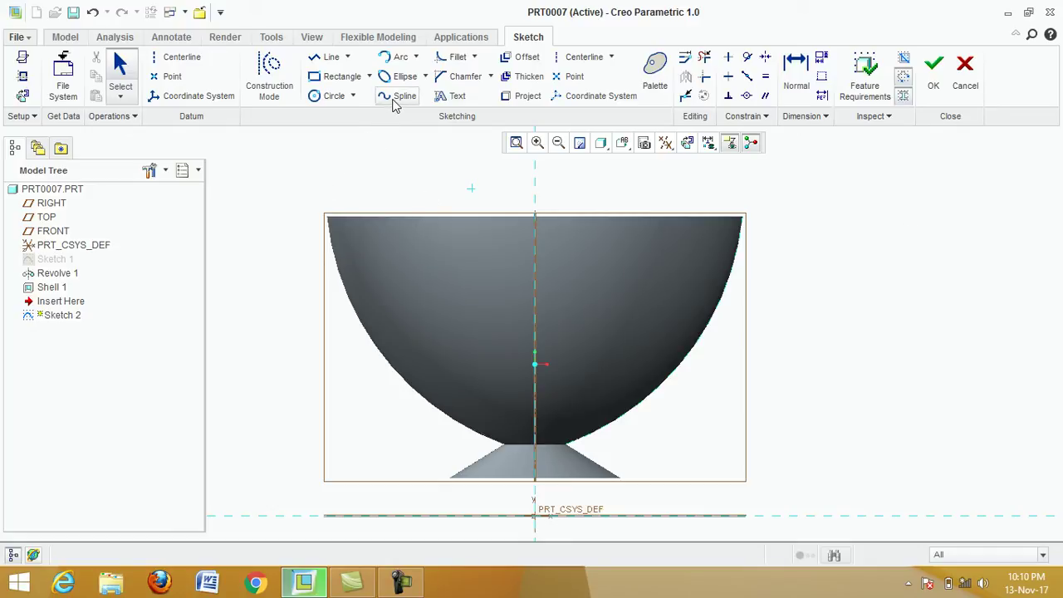
Draw a spline handle curve from the bowl's right edge, out and back to the bowl, and finish Sketch 2
click(394, 99)
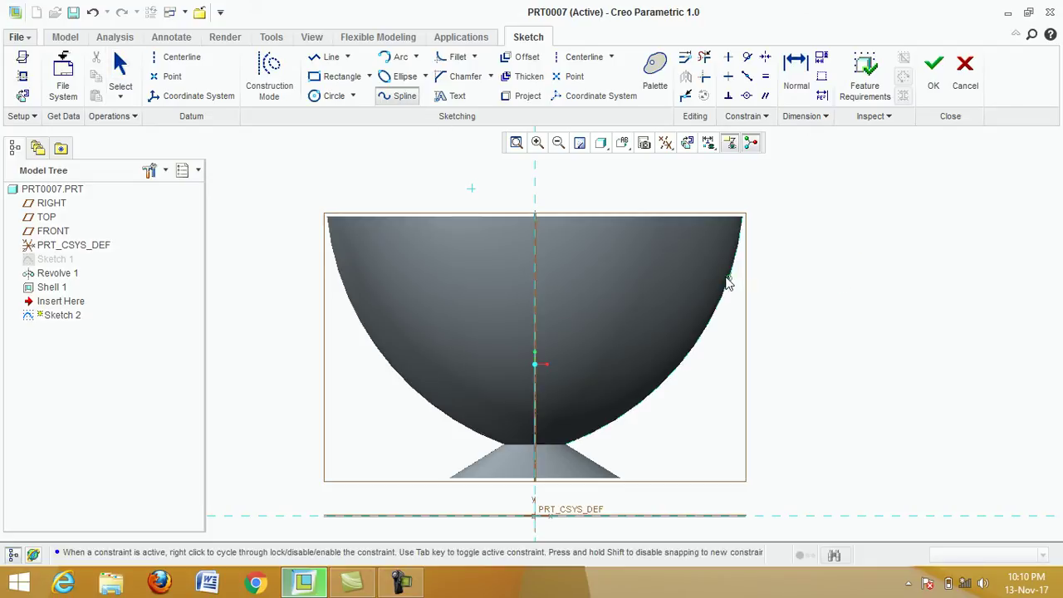
click(728, 279)
click(757, 300)
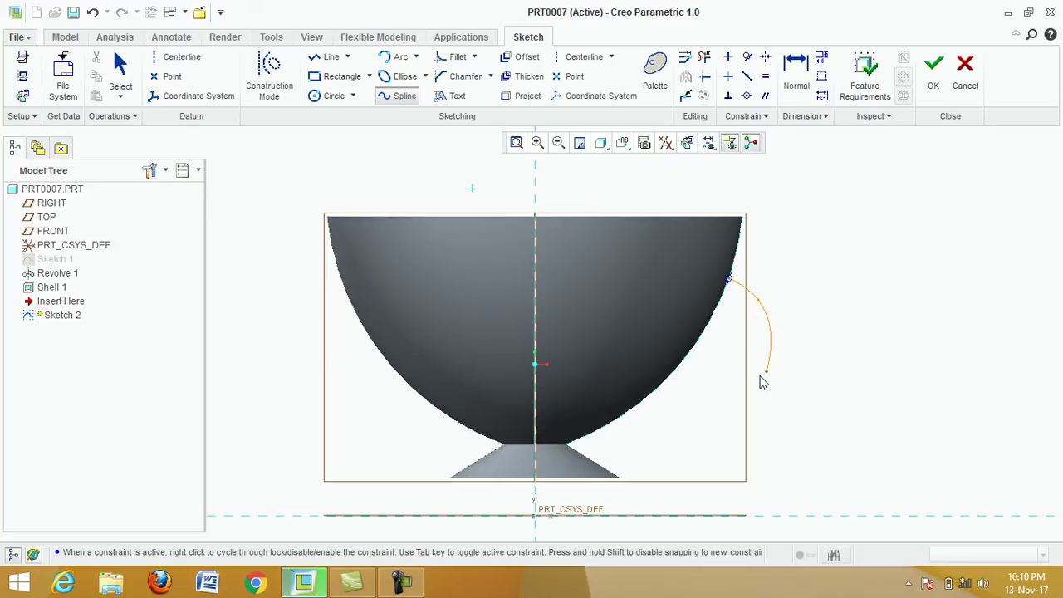
middle_click(713, 402)
click(710, 397)
click(676, 397)
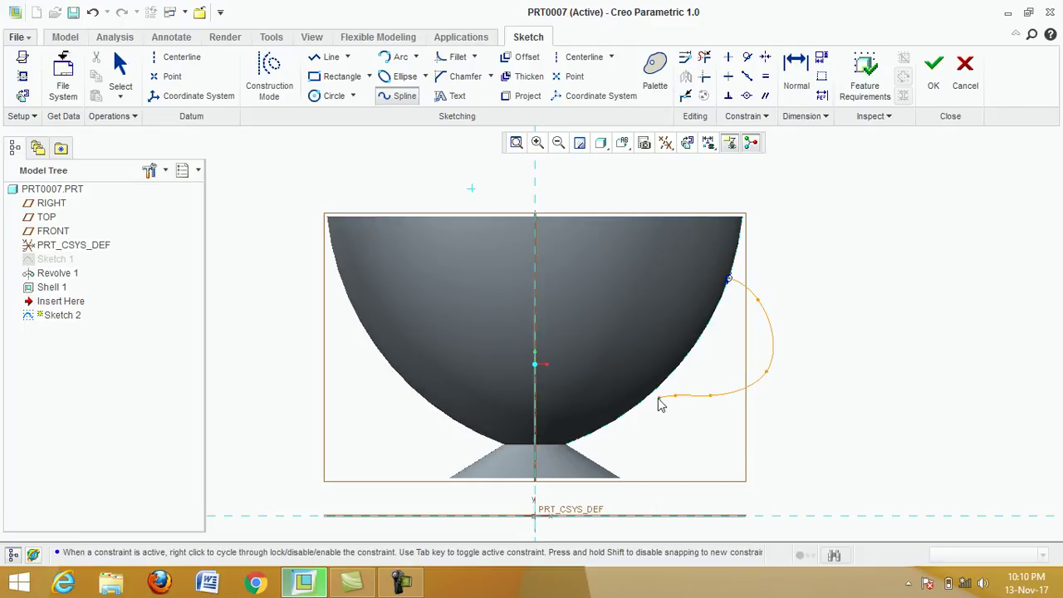
click(651, 397)
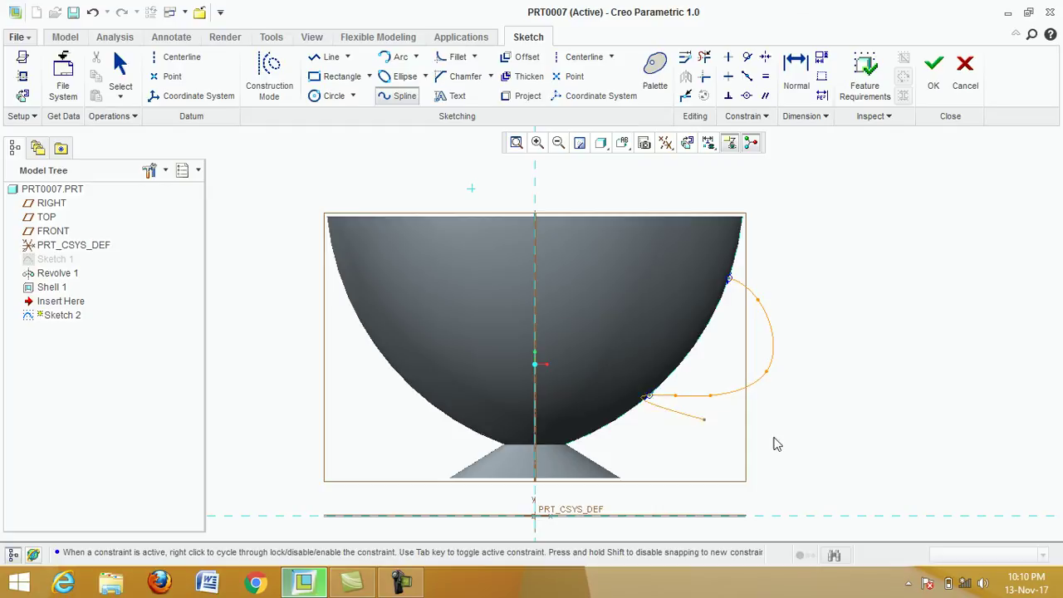
middle_click(816, 428)
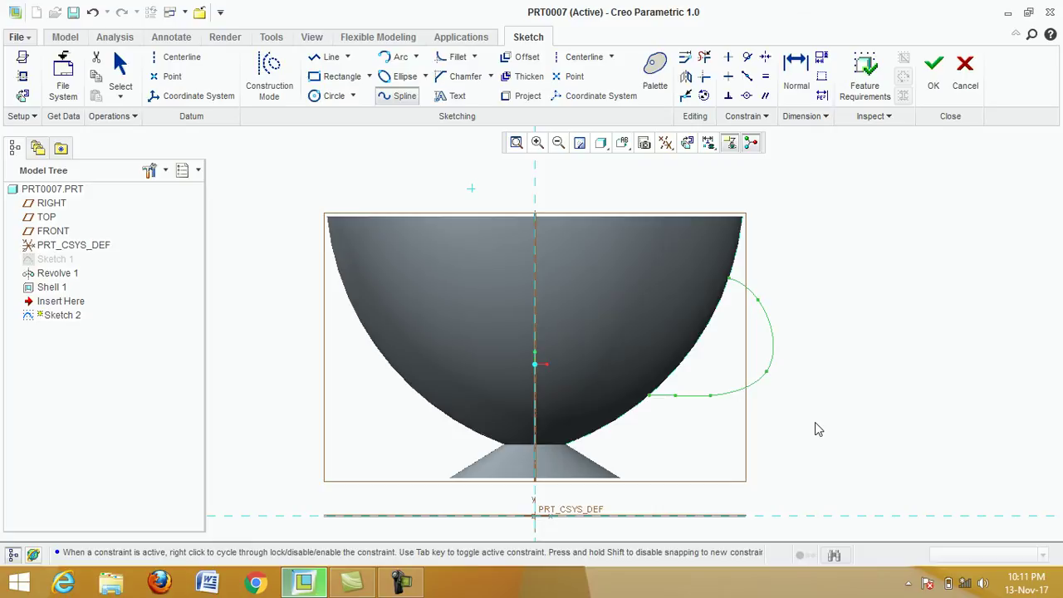
middle_click(816, 427)
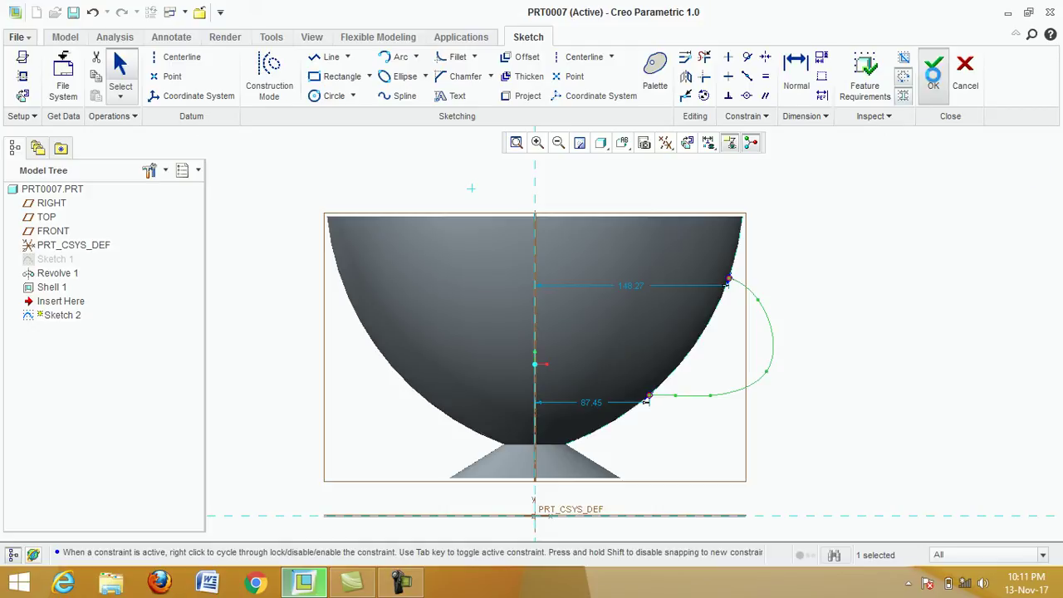
click(934, 76)
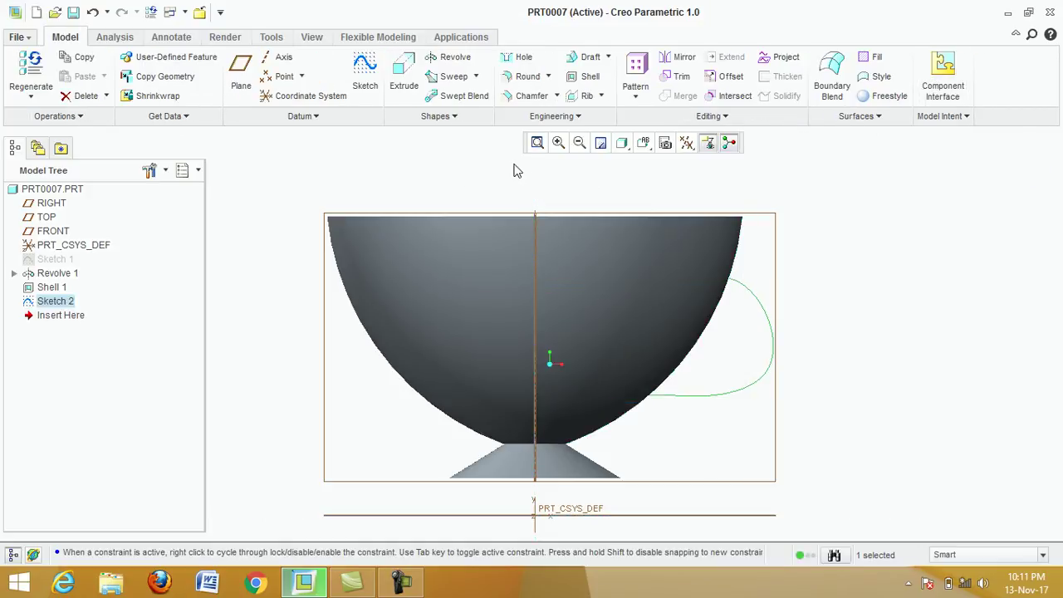
Start a sweep along the handle spline and open its cross-section sketch
click(453, 83)
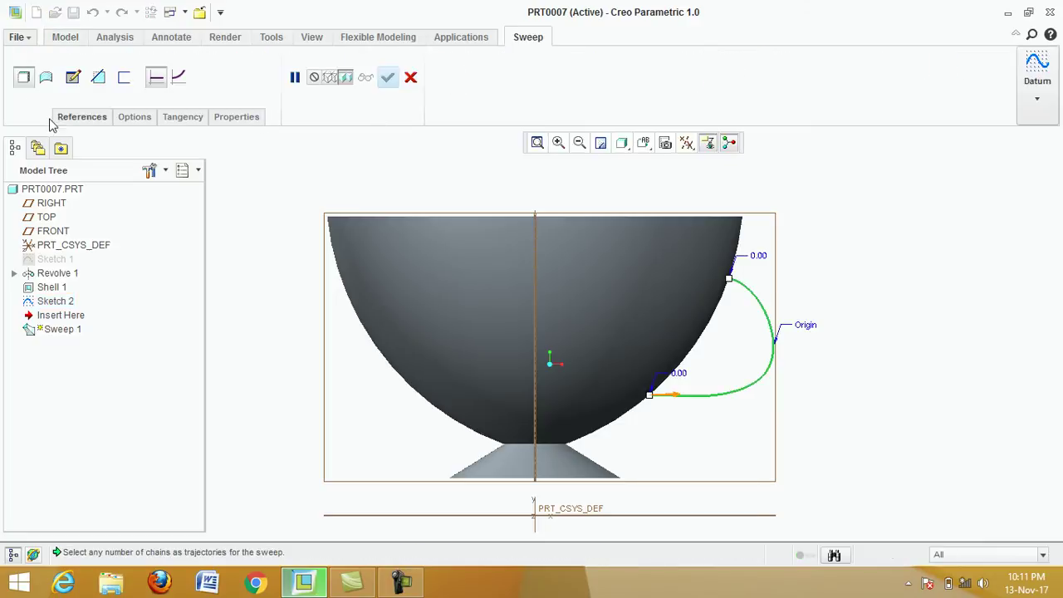
click(73, 78)
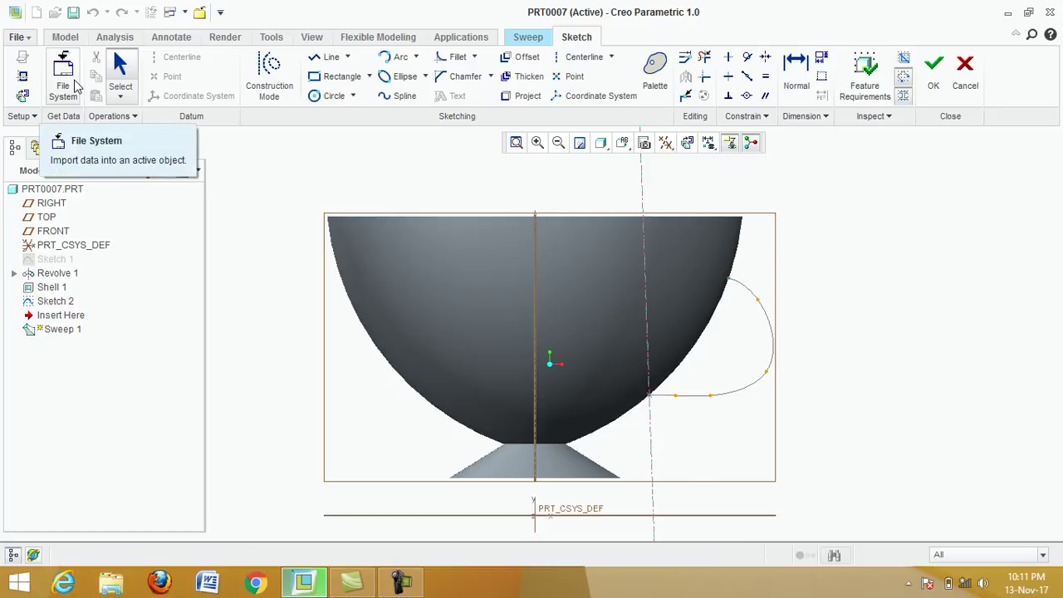
In Sketch View, draw a small circle centred on the trajectory's start point as the sweep section
click(24, 97)
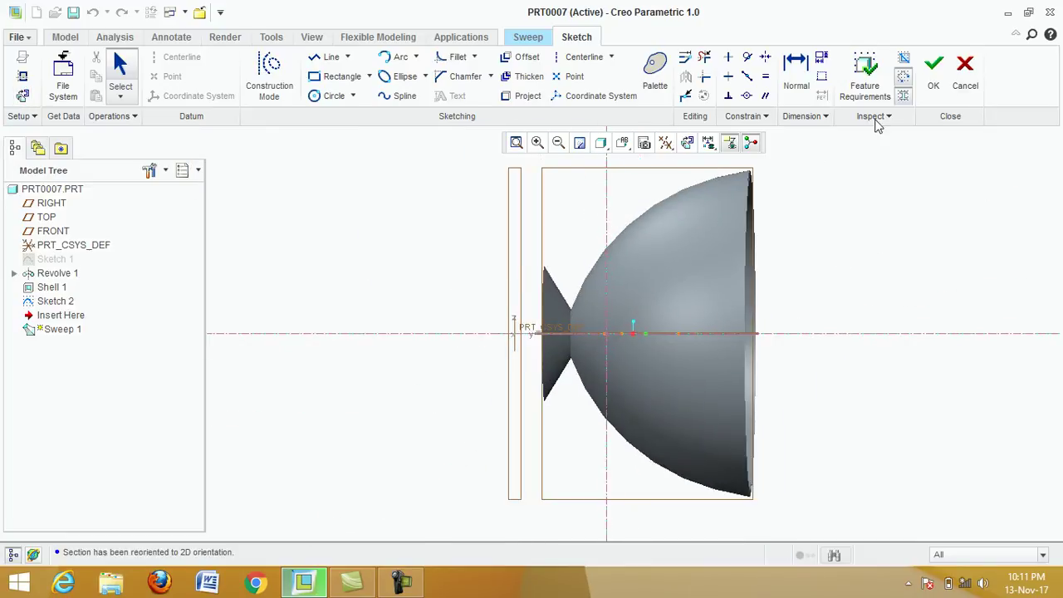
click(331, 96)
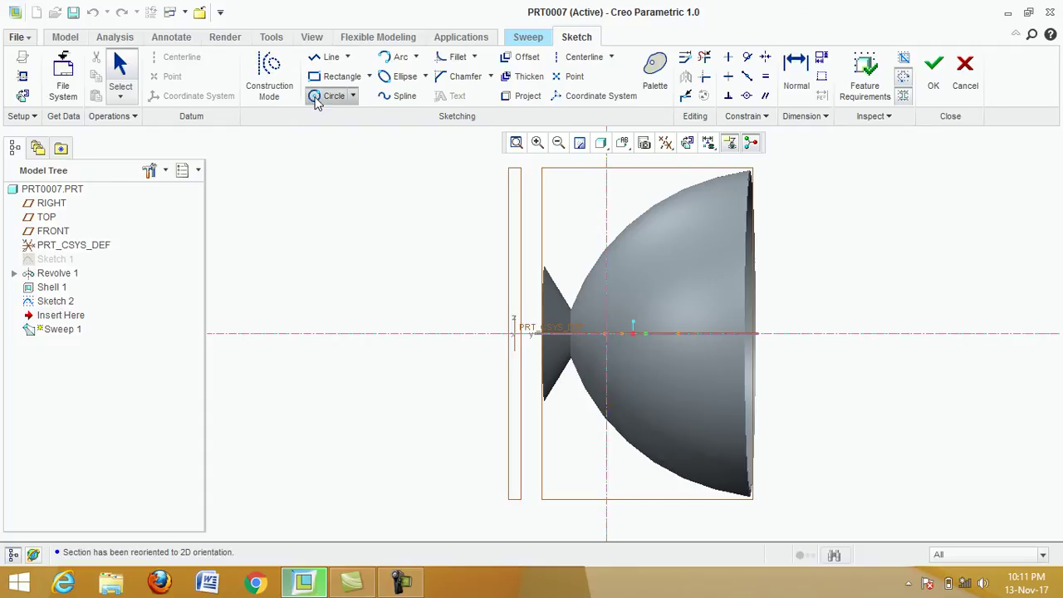
click(606, 335)
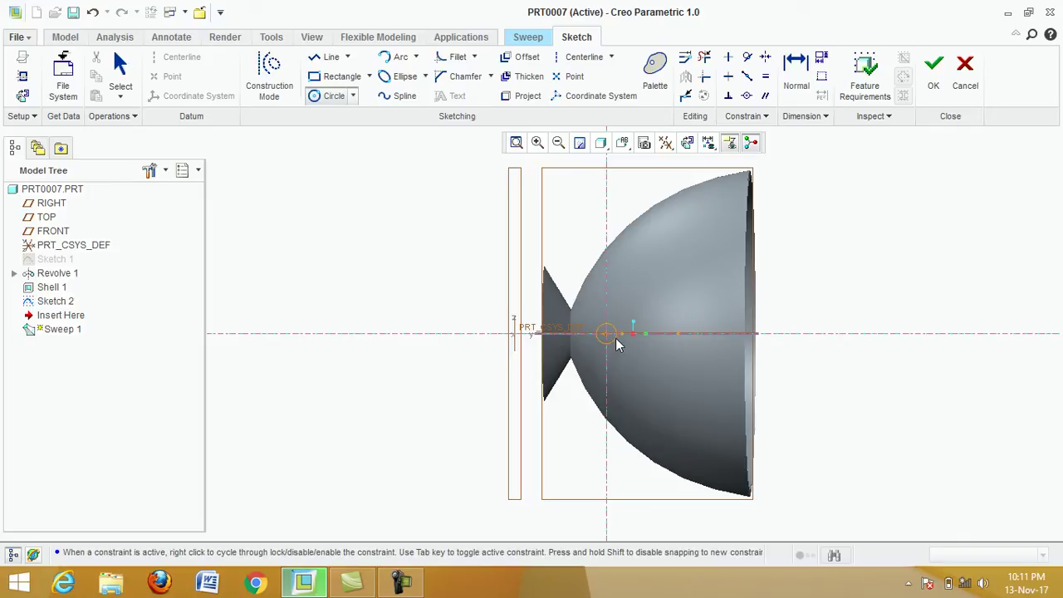
click(616, 347)
middle_click(671, 391)
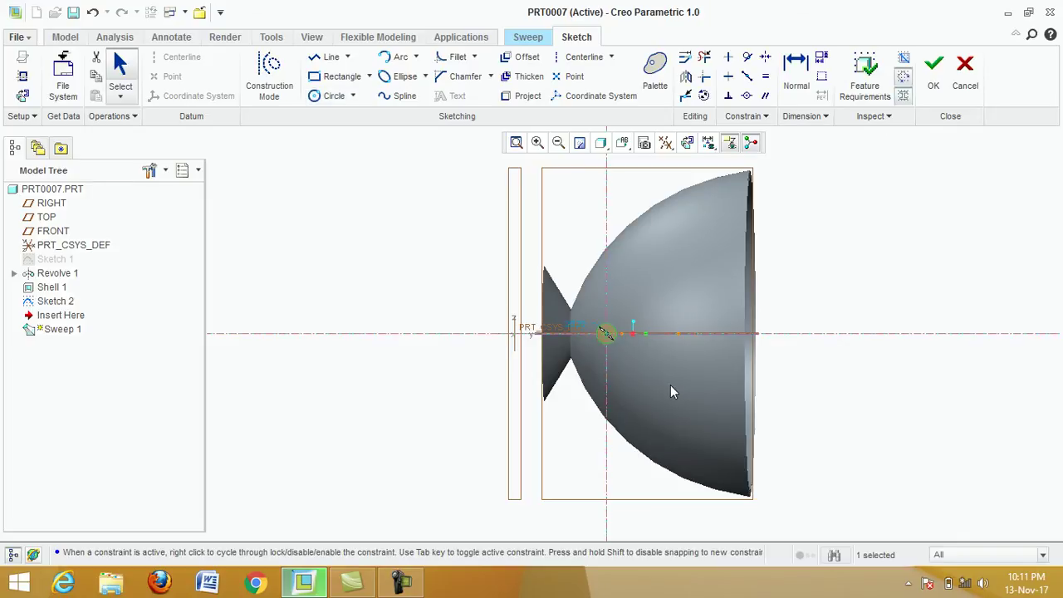
Finish the circular section, inspect the tubular handle preview, and enable Merge ends in Options
click(933, 71)
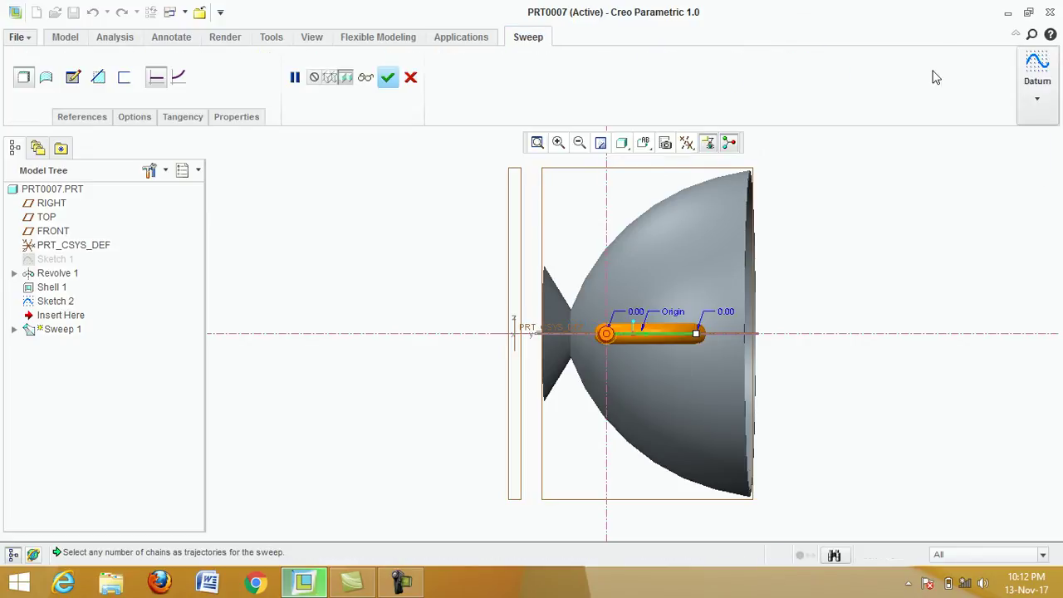
middle_drag(789, 241, 748, 356)
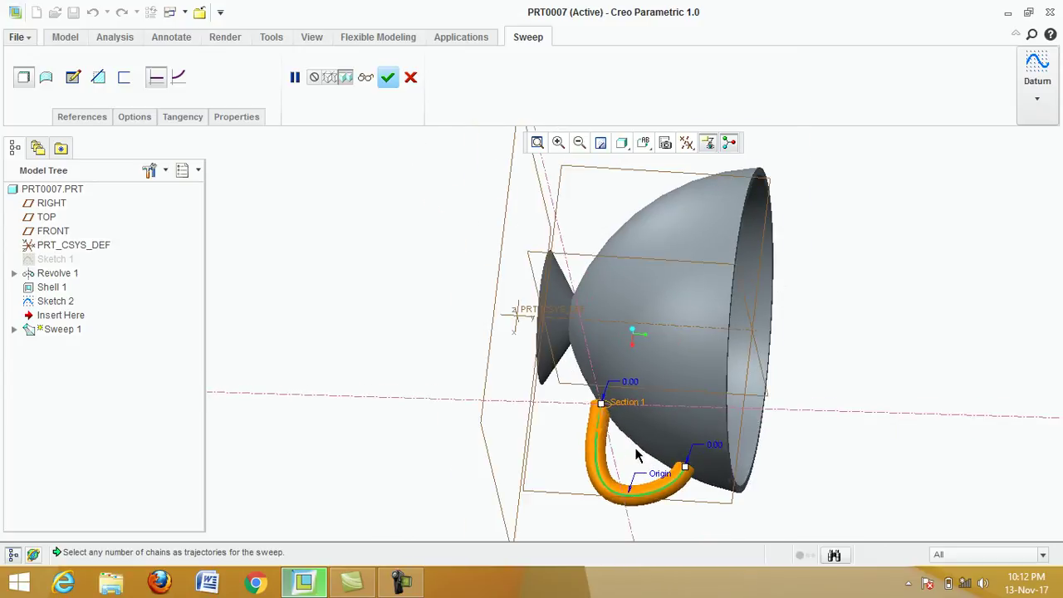
scroll(636, 451, down, 3)
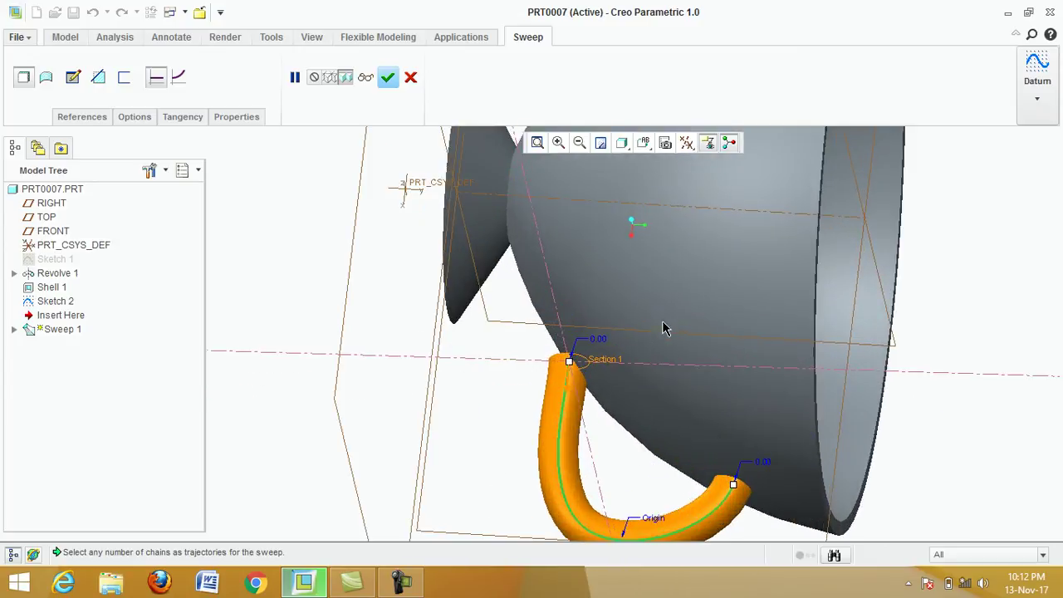
middle_drag(674, 322, 683, 357)
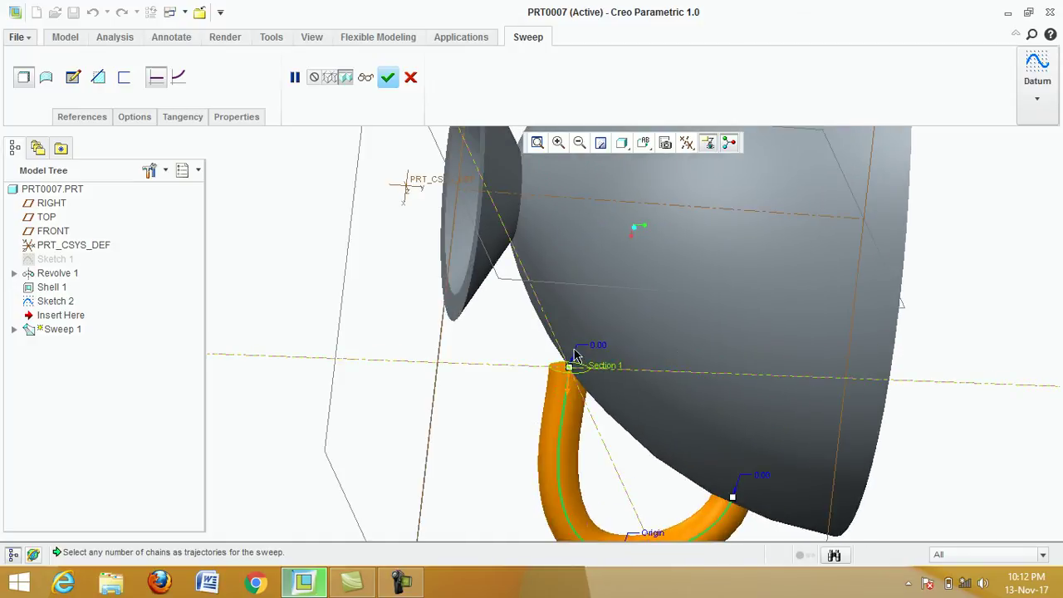
middle_drag(707, 406, 601, 364)
scroll(581, 368, up, 2)
scroll(590, 368, down, 2)
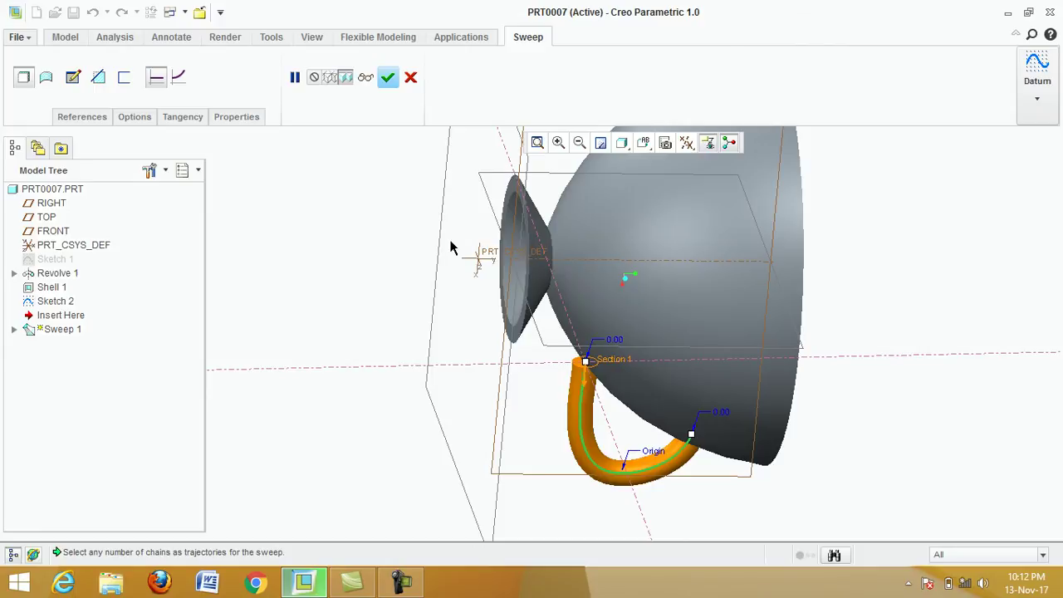
click(129, 122)
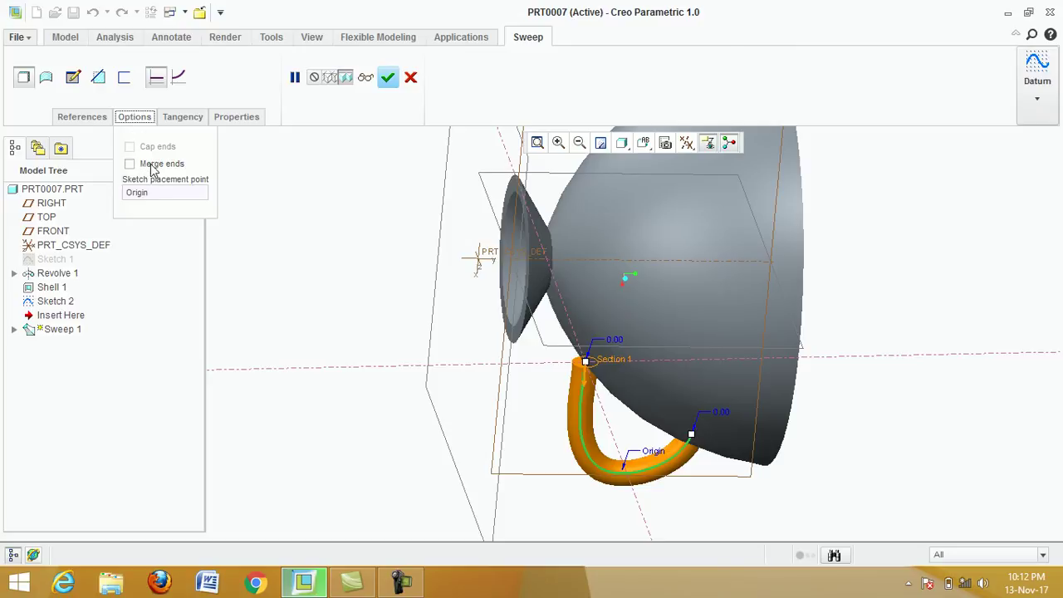
click(130, 164)
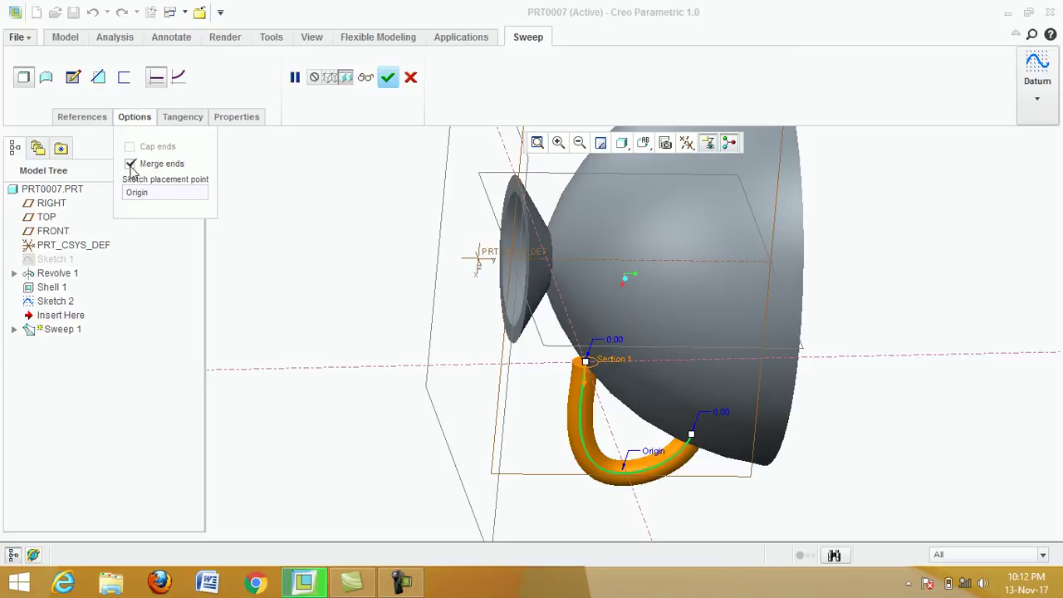
Apply Sweep 1 and return the cup to the Standard Orientation view
click(388, 78)
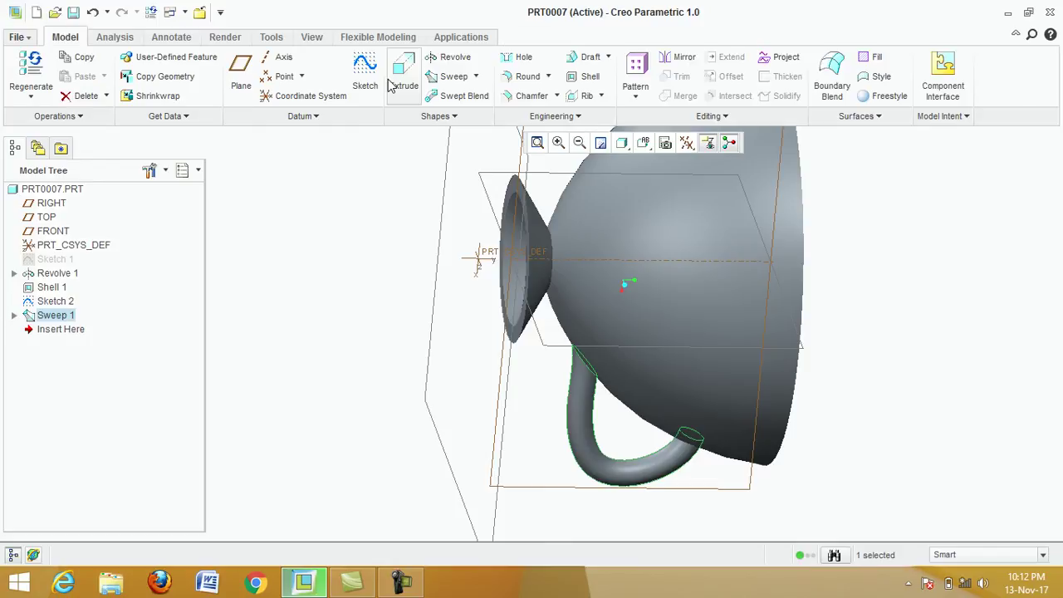
click(644, 145)
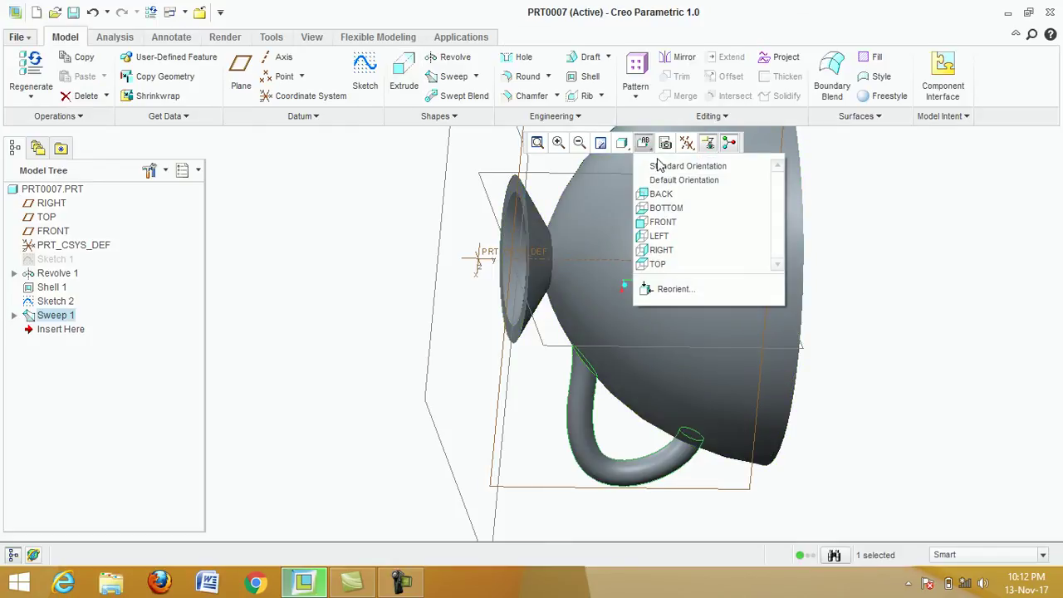
click(699, 167)
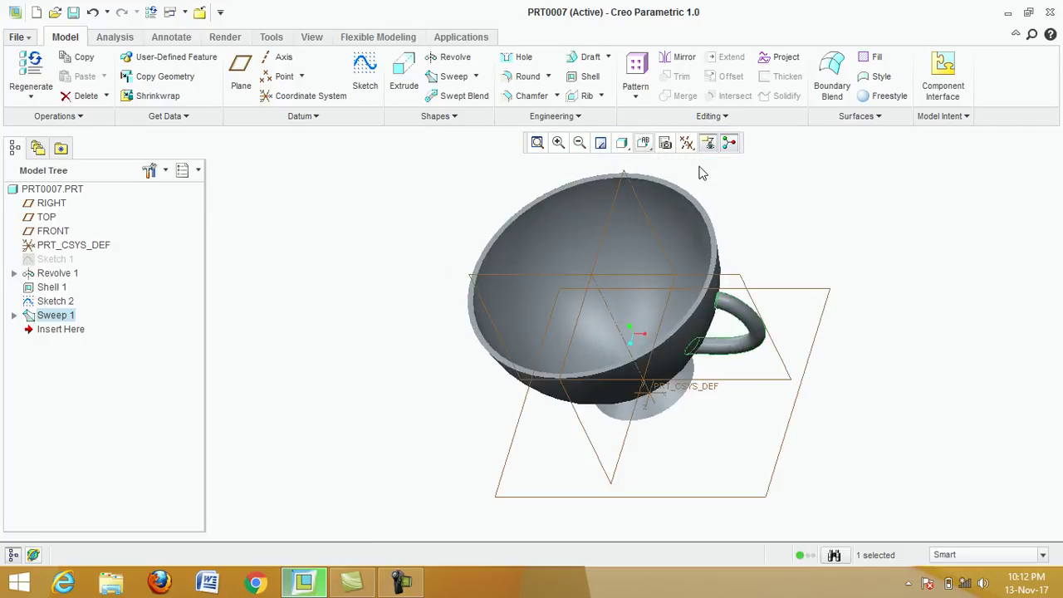
scroll(838, 206, up, 1)
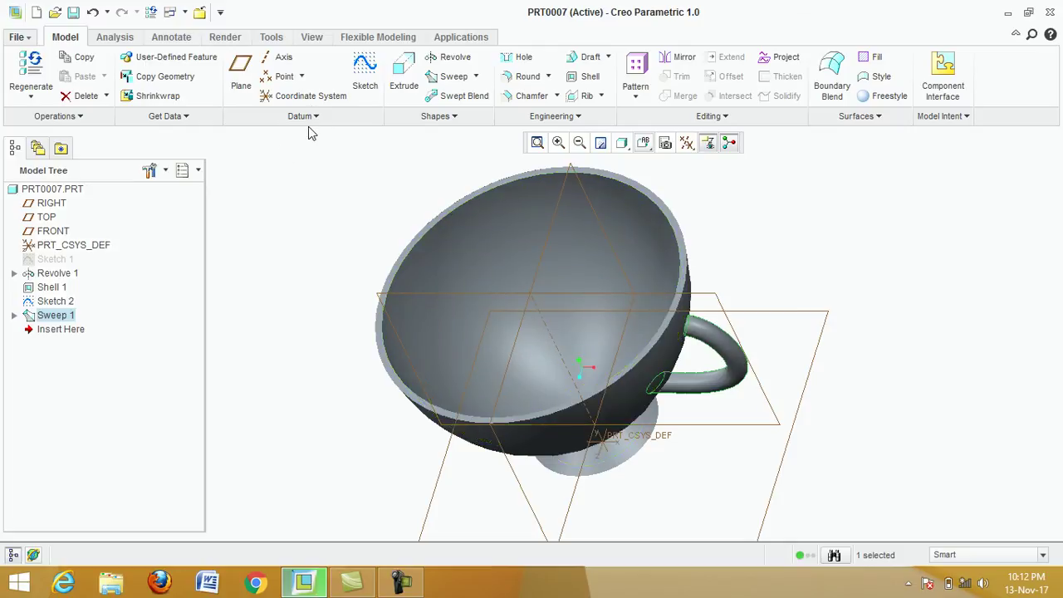
click(312, 39)
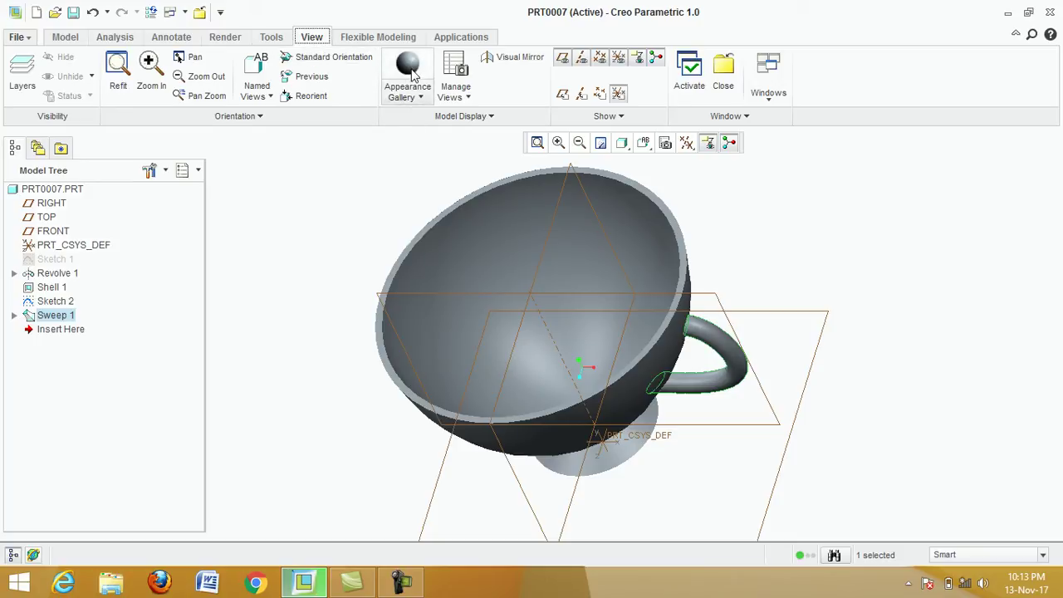
Apply the ptc-metallic-gold appearance to the whole part PRT0007.PRT and orbit to check it
click(422, 99)
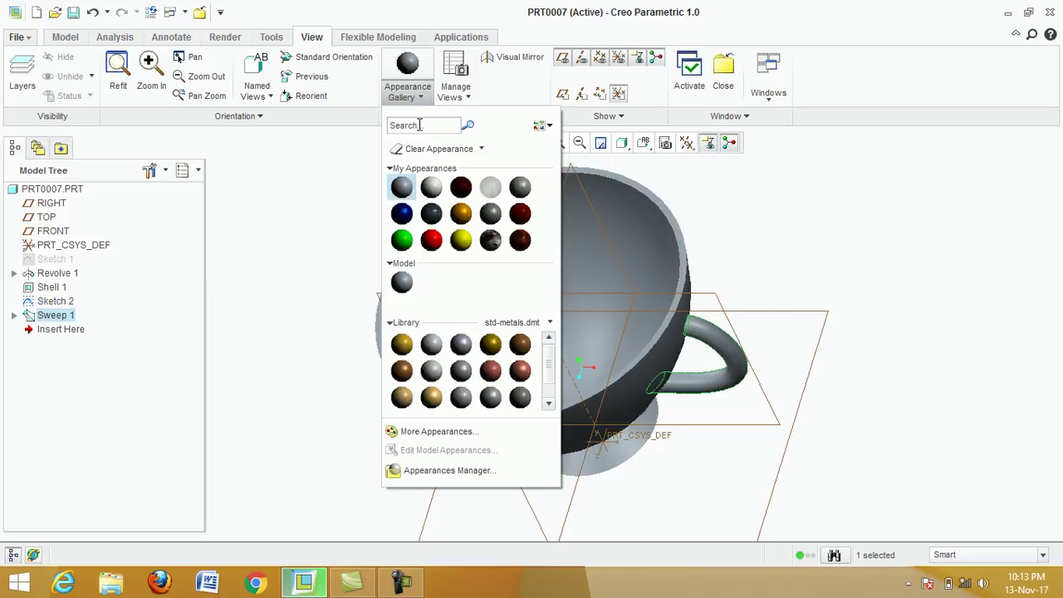
click(463, 219)
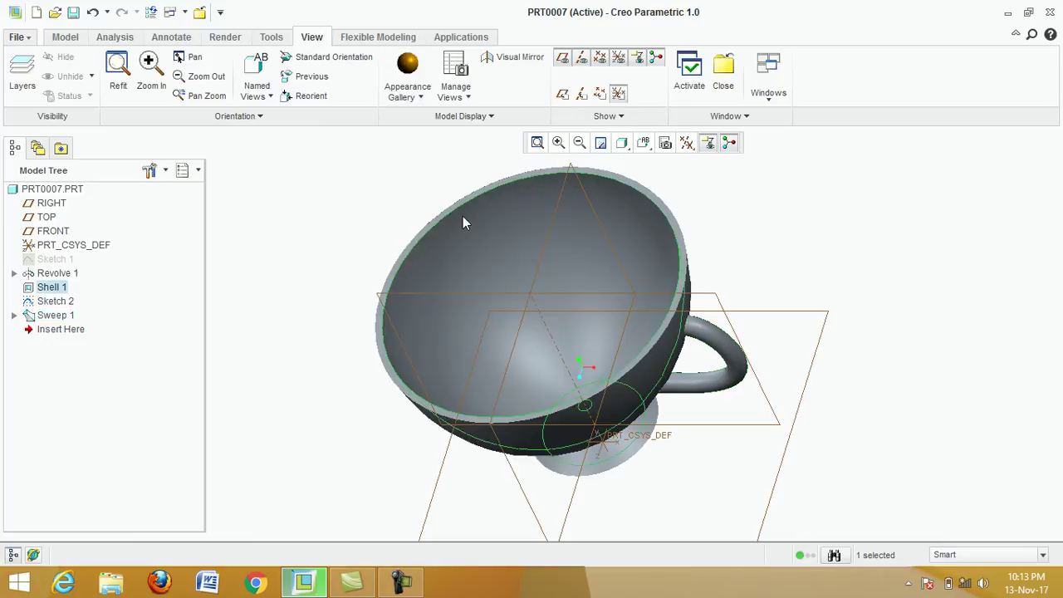
click(400, 73)
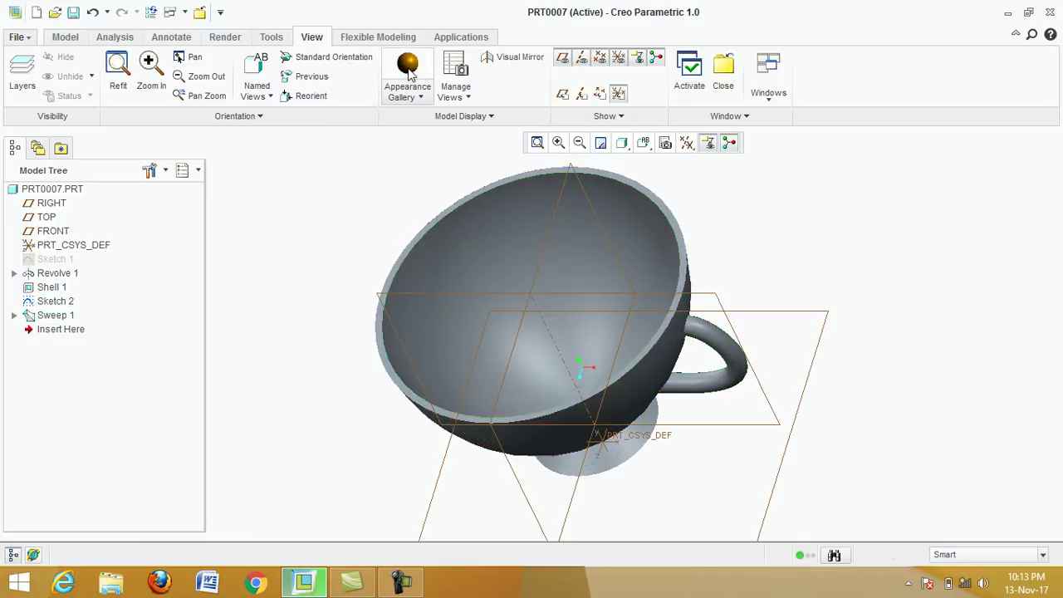
click(408, 68)
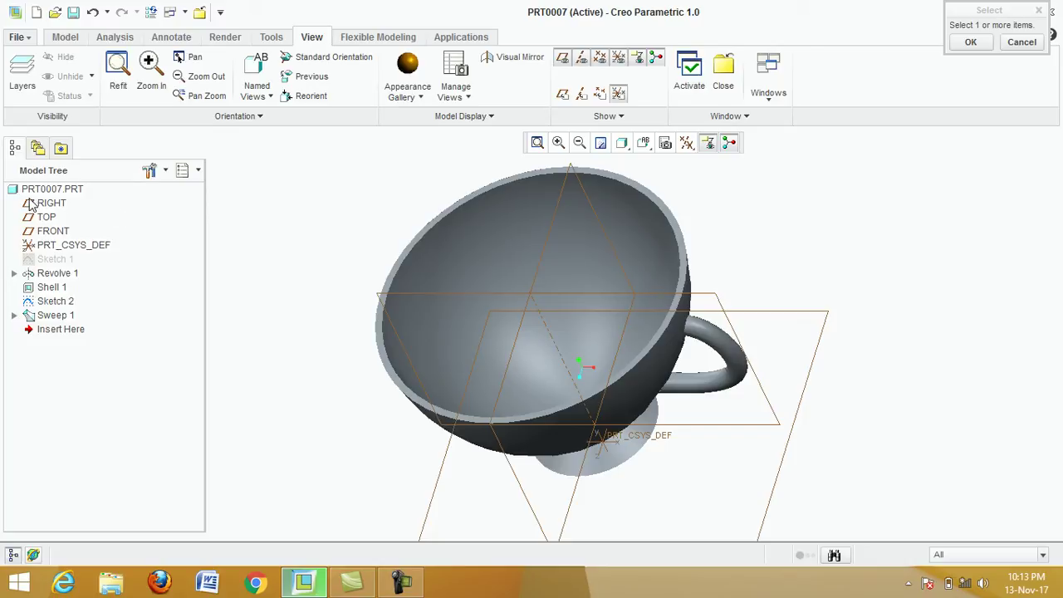
click(73, 192)
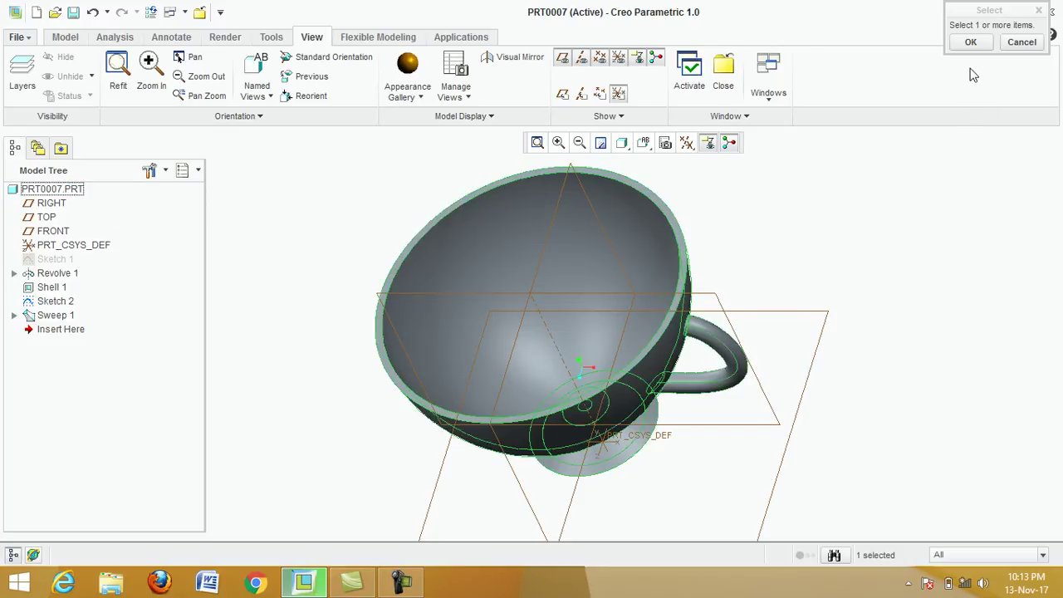
click(971, 41)
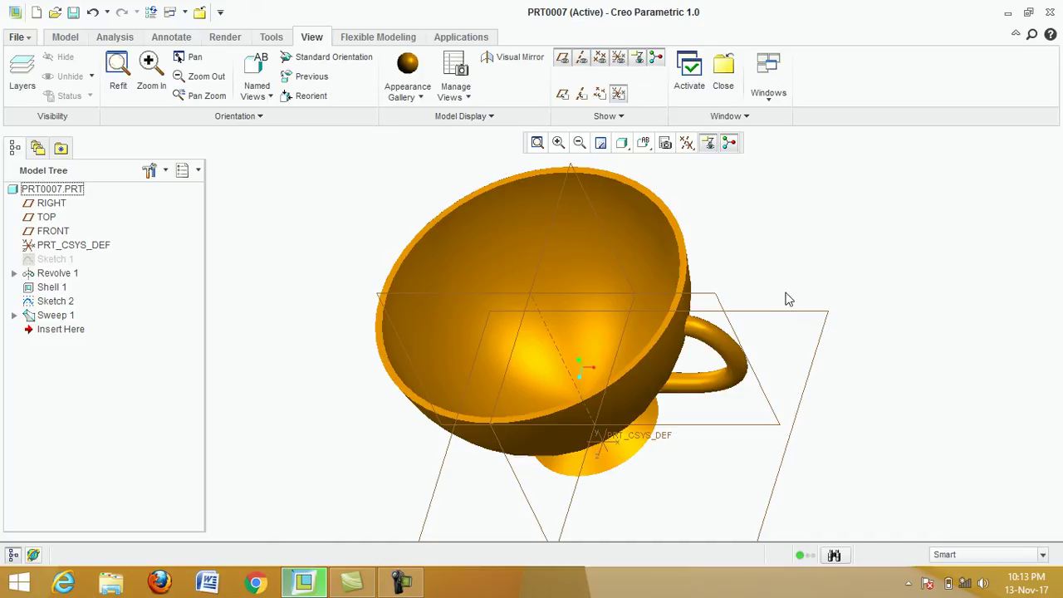
mouse_move(716, 296)
middle_down()
mouse_move(705, 275)
mouse_move(710, 287)
middle_up()
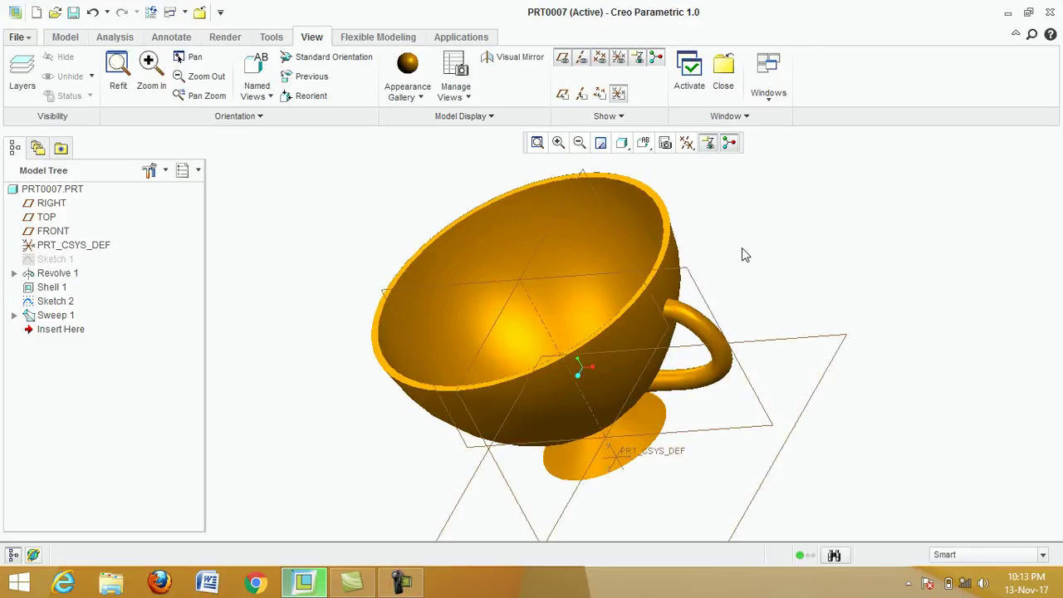